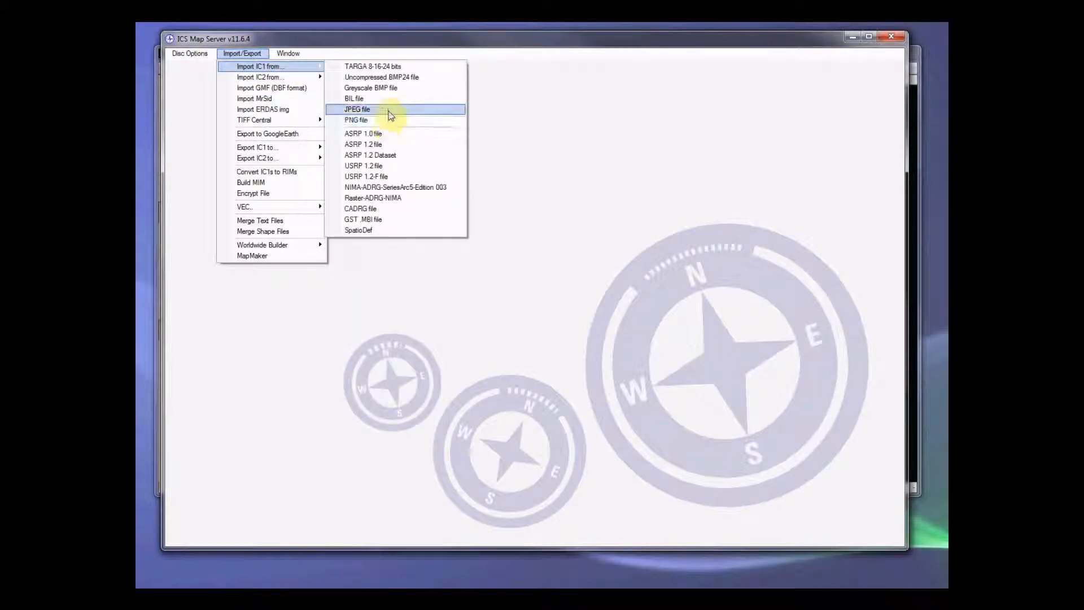
Step: Set up a JPEG import to IC1 with House plan.jpg from the 1- Source files folder as source, with palette generation enabled
left_click(384, 109)
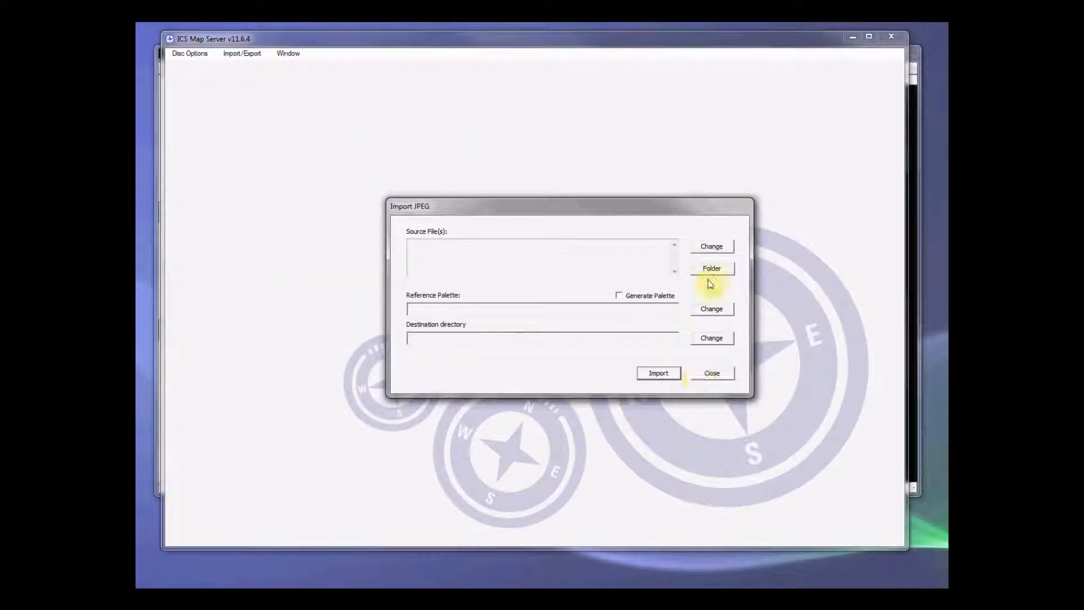
left_click(723, 245)
left_click(559, 243)
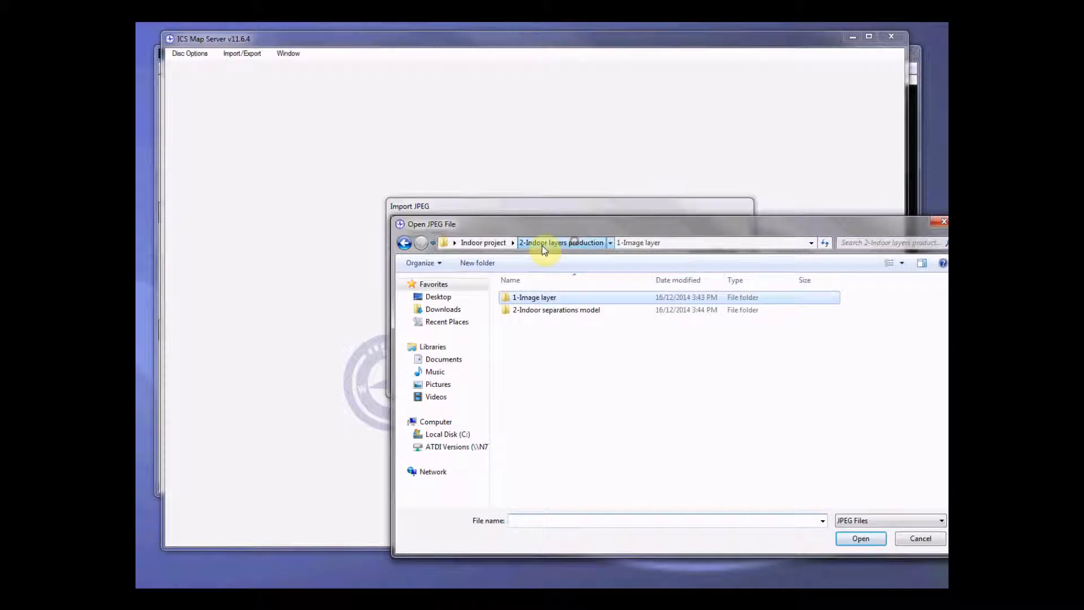
left_click(485, 243)
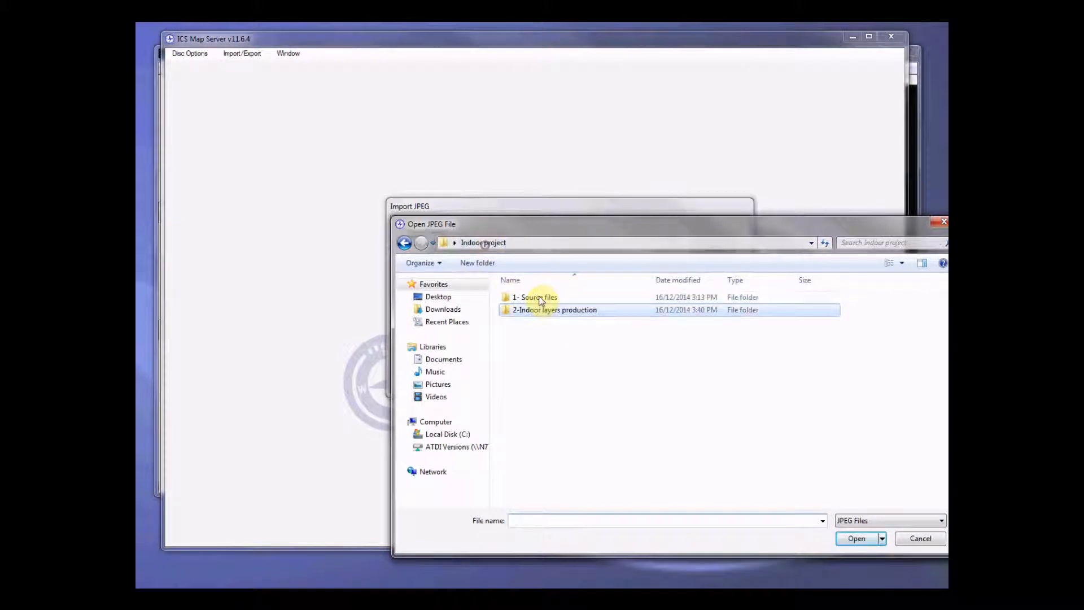
double_click(537, 297)
left_click(541, 299)
double_click(541, 299)
left_click(648, 298)
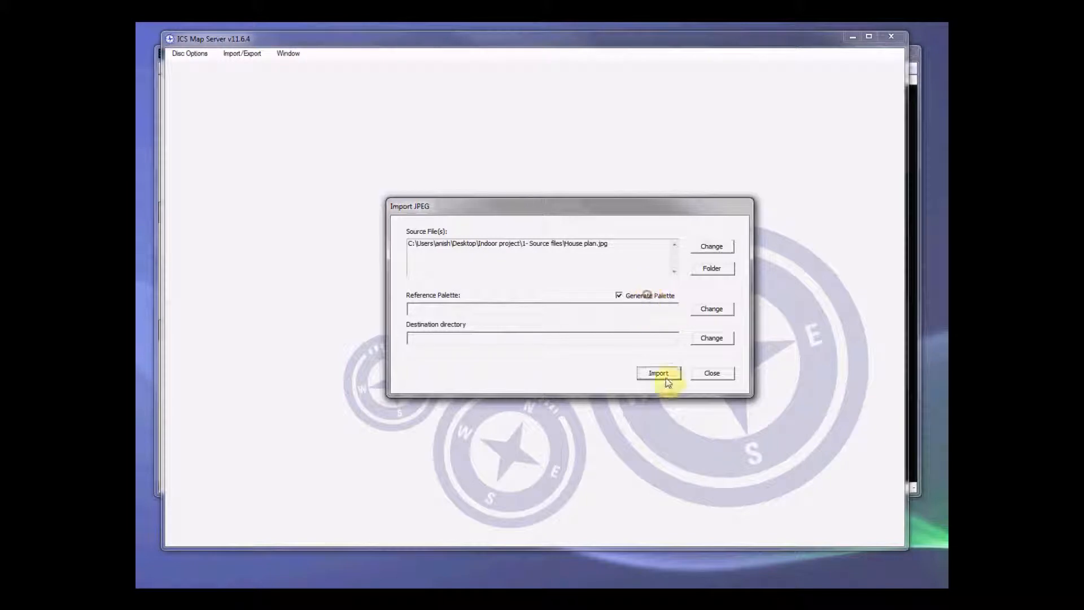
Step: Set the import's destination directory to the 1-Image layer folder inside 2-Indoor layers production
left_click(714, 339)
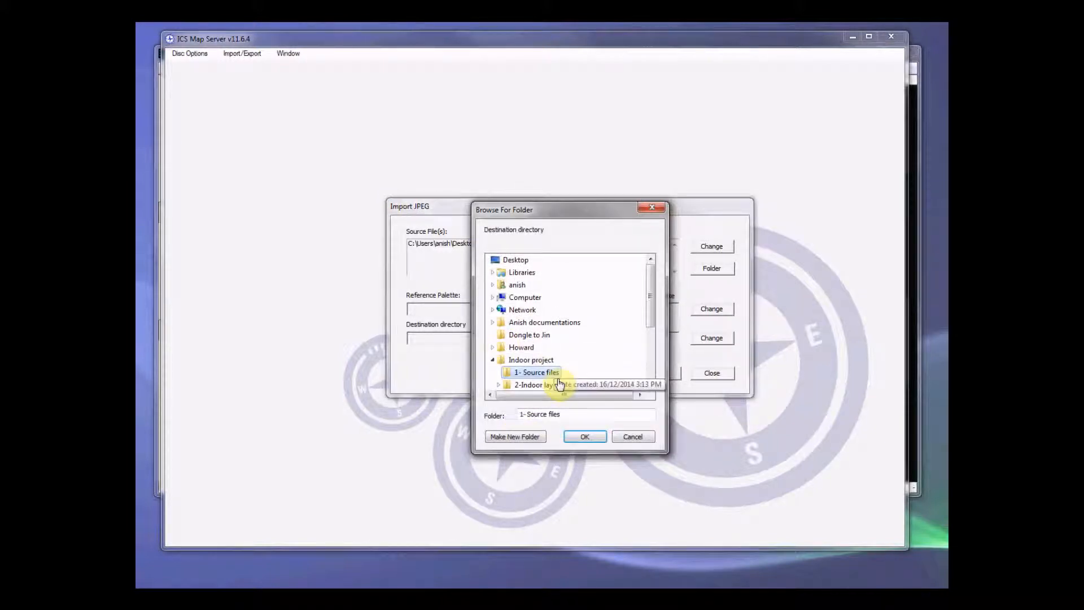
scroll(644, 307, "down", 1)
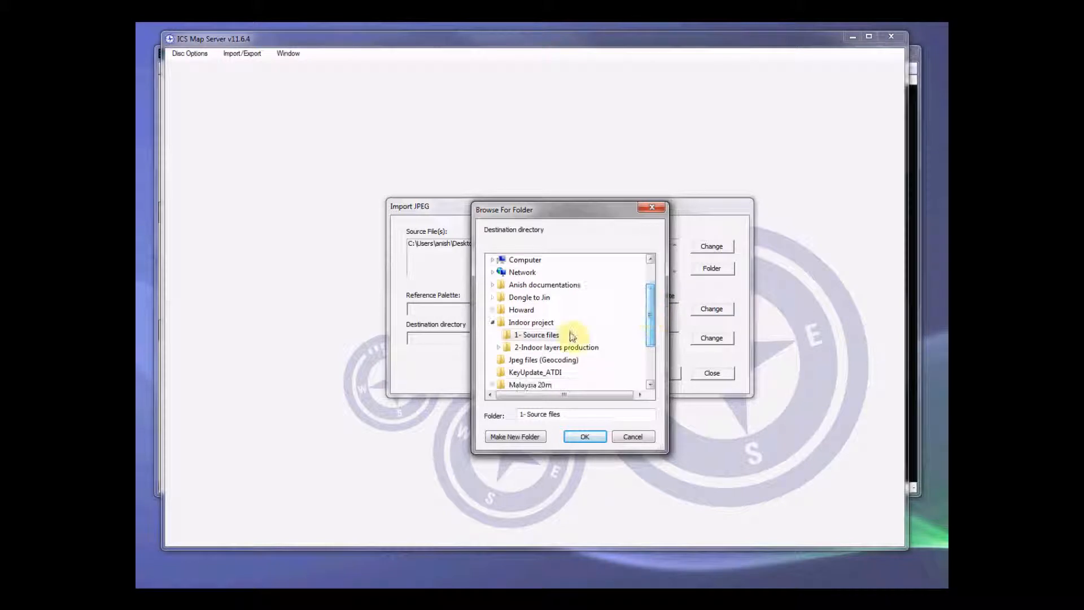
left_click(559, 347)
scroll(600, 336, "down", 1)
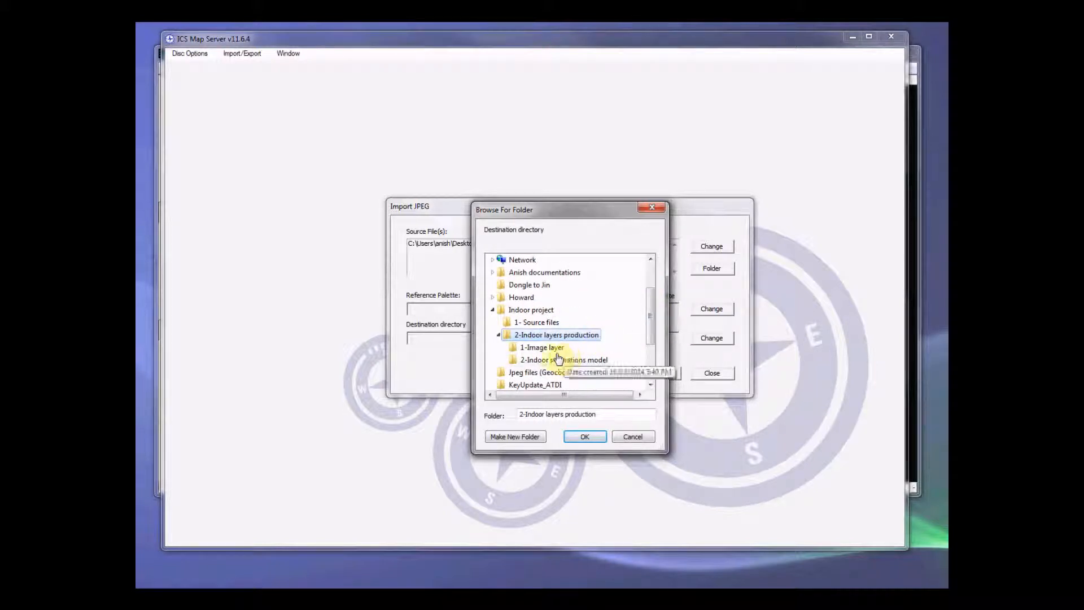
left_click(542, 348)
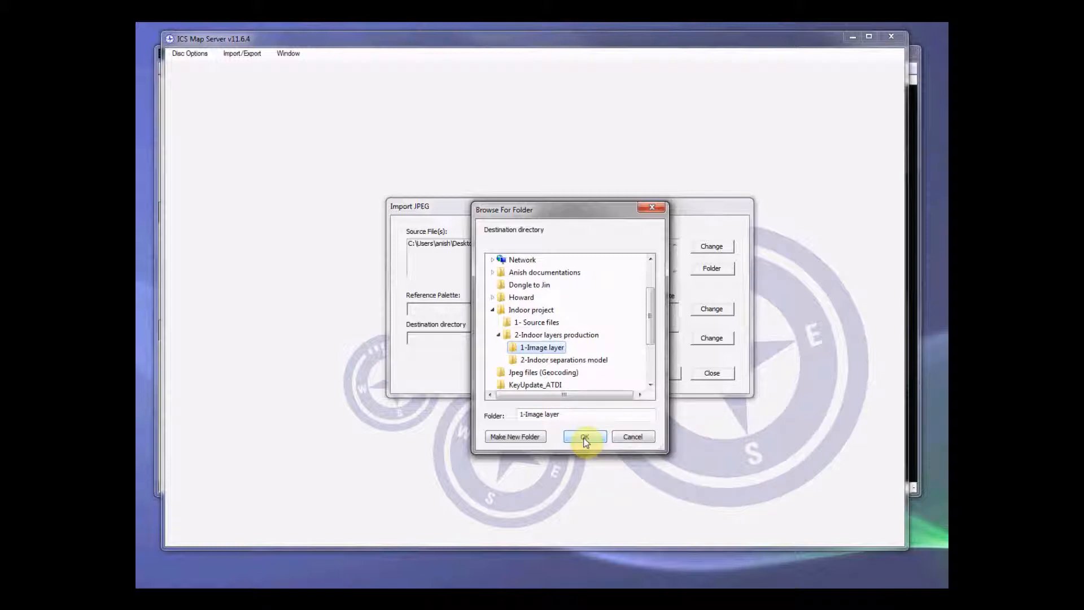
left_click(585, 438)
Step: Run the JPEG import of the house plan and close the import dialog
left_click(659, 373)
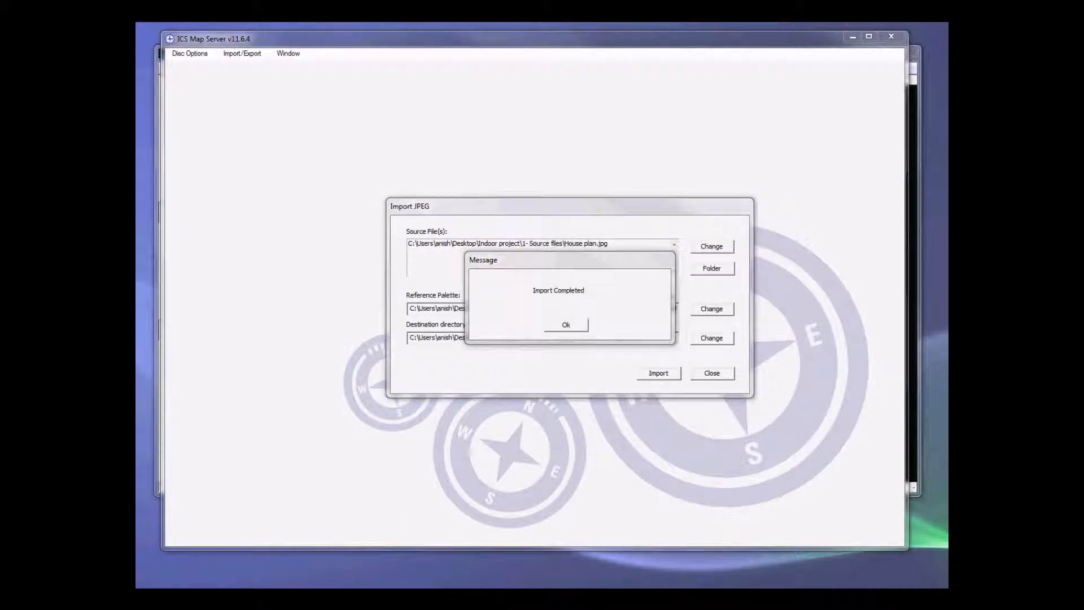
left_click(580, 326)
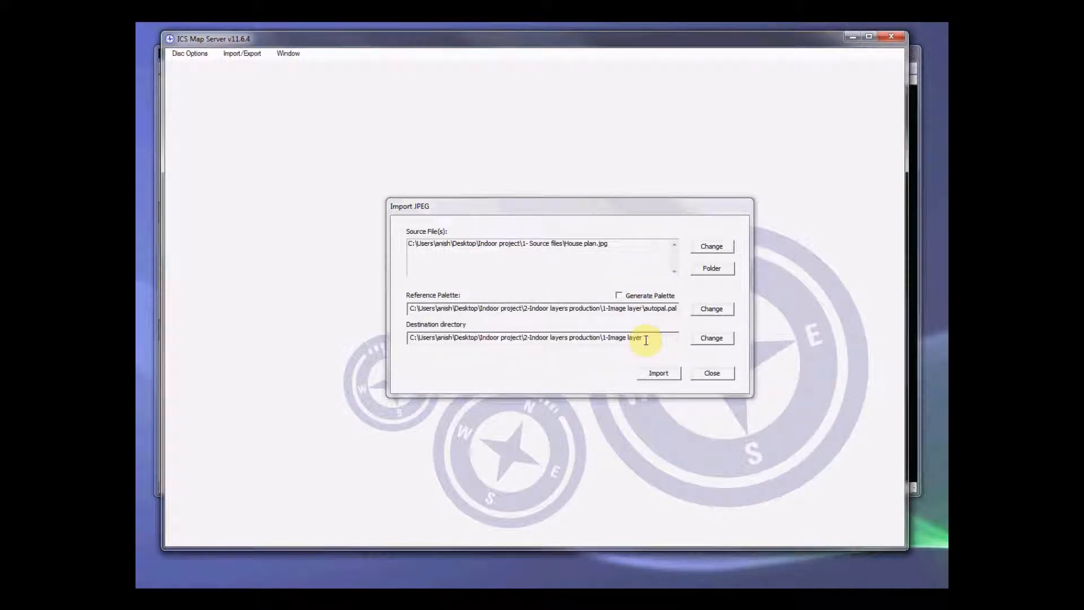
left_click(711, 373)
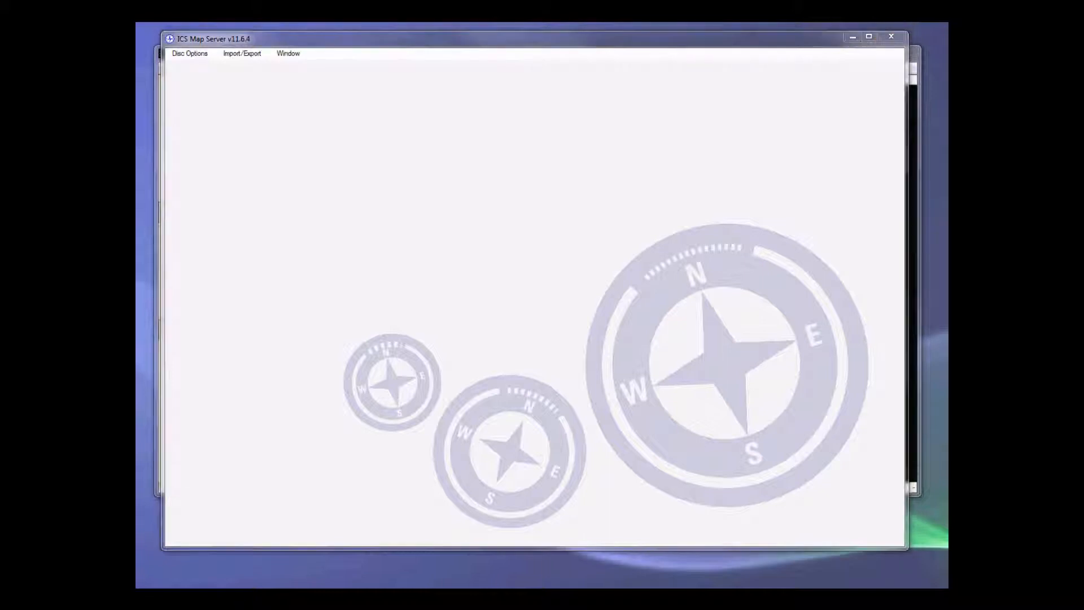
Step: Switch to the file browser and open the project's 1-Image layer folder inside 2-Indoor layers production
left_click(491, 568)
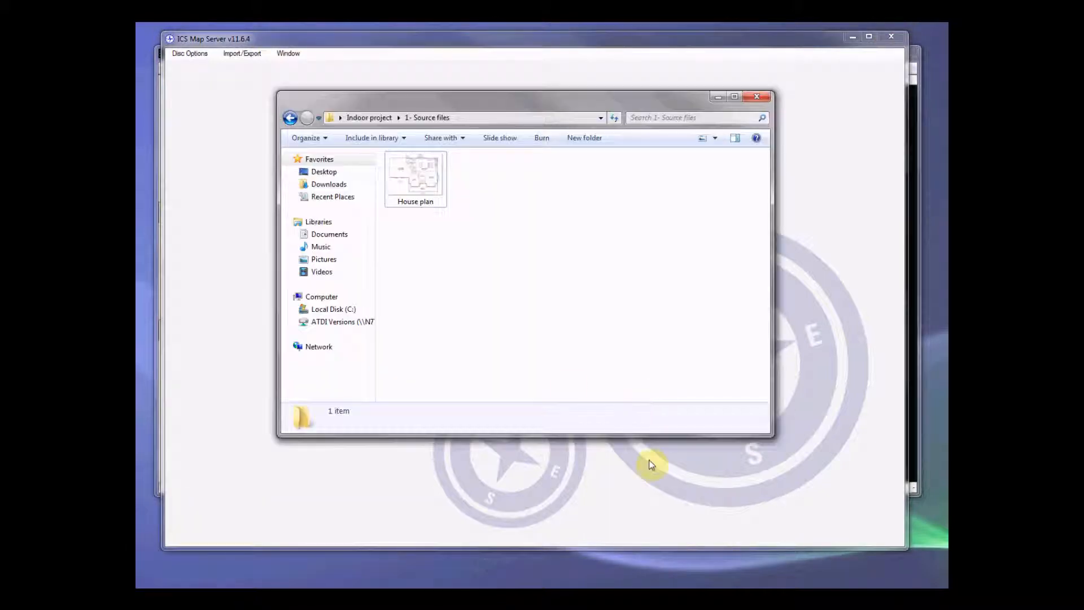
left_click(370, 117)
left_click(427, 186)
double_click(427, 186)
double_click(432, 172)
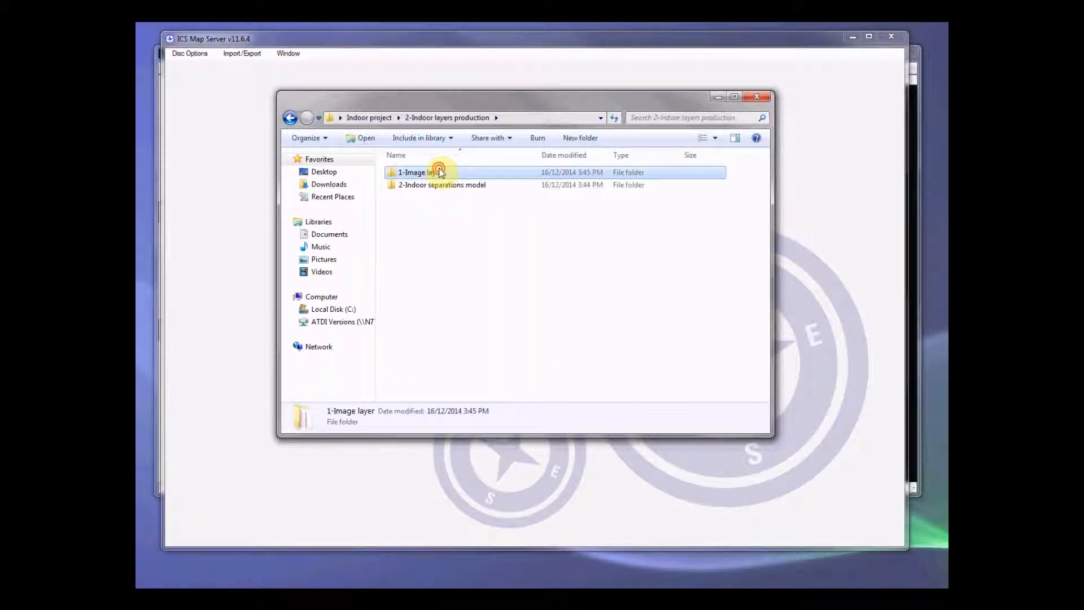
Step: Rename the autopal palette file as House plan so it matches the name of the IC1 image file
left_click(432, 176)
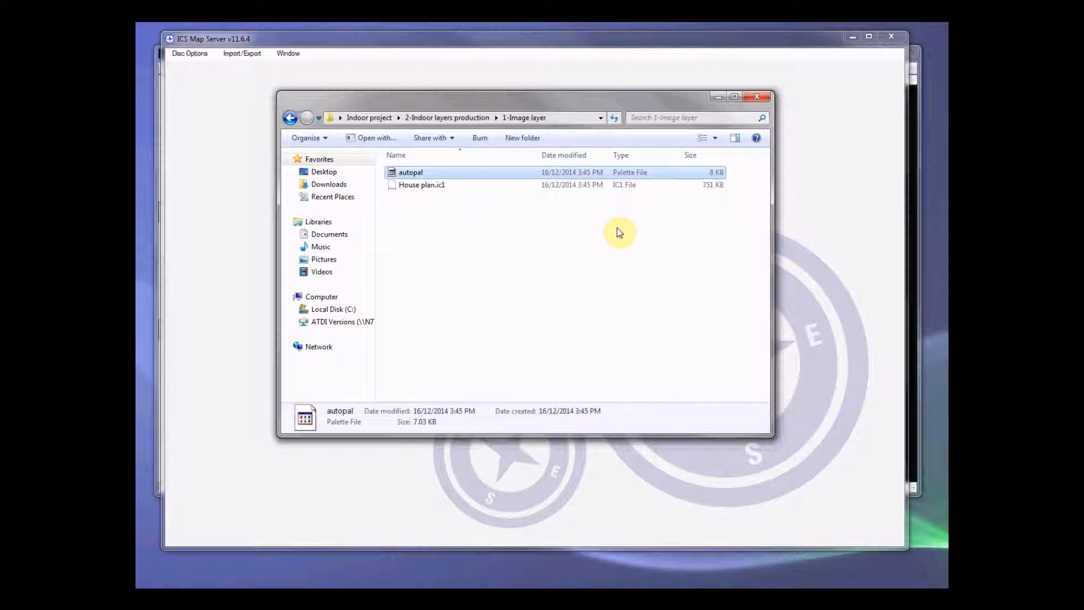
left_click(420, 188)
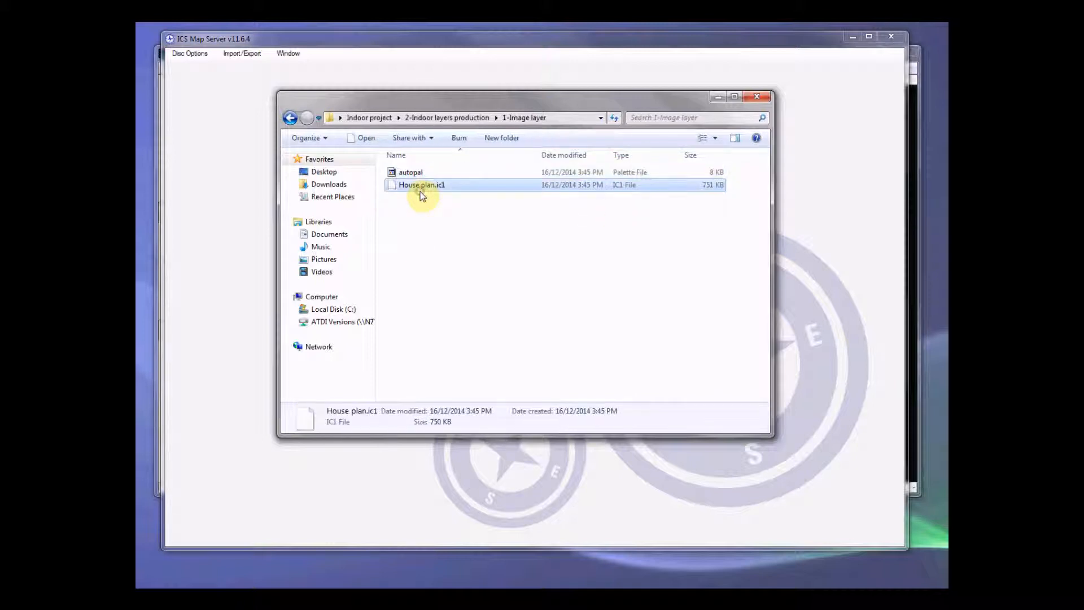
key("F2")
key("ctrl+c")
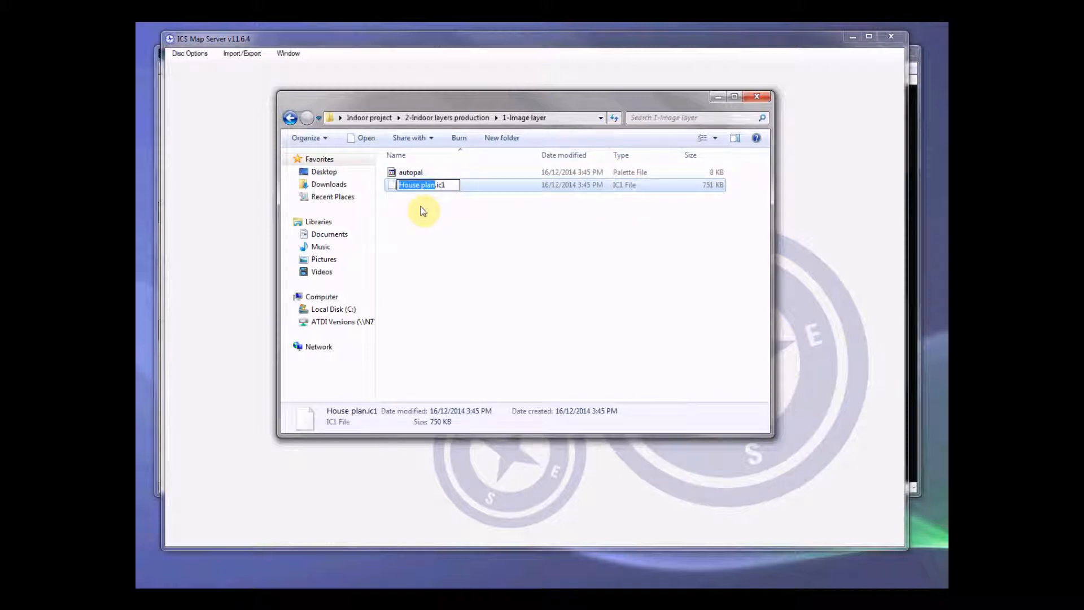
left_click(438, 223)
left_click(433, 177)
key("F2")
key("ctrl+v")
left_click(469, 235)
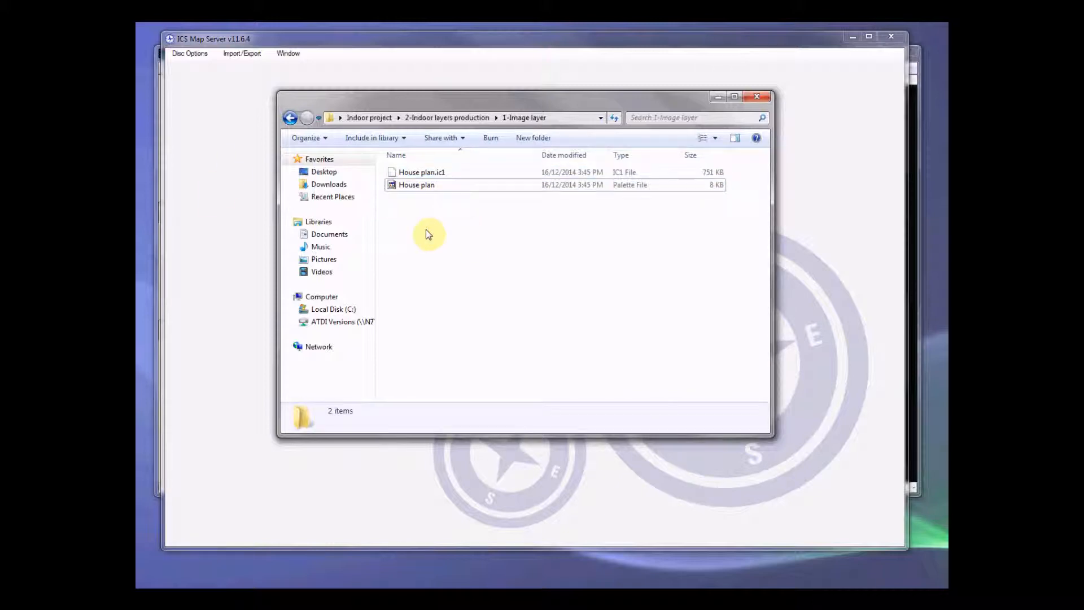
Step: Return to ICS Map Server and open House plan.ic1 from the 1-Image layer folder as an 8-bit file
left_click(205, 181)
left_click(186, 53)
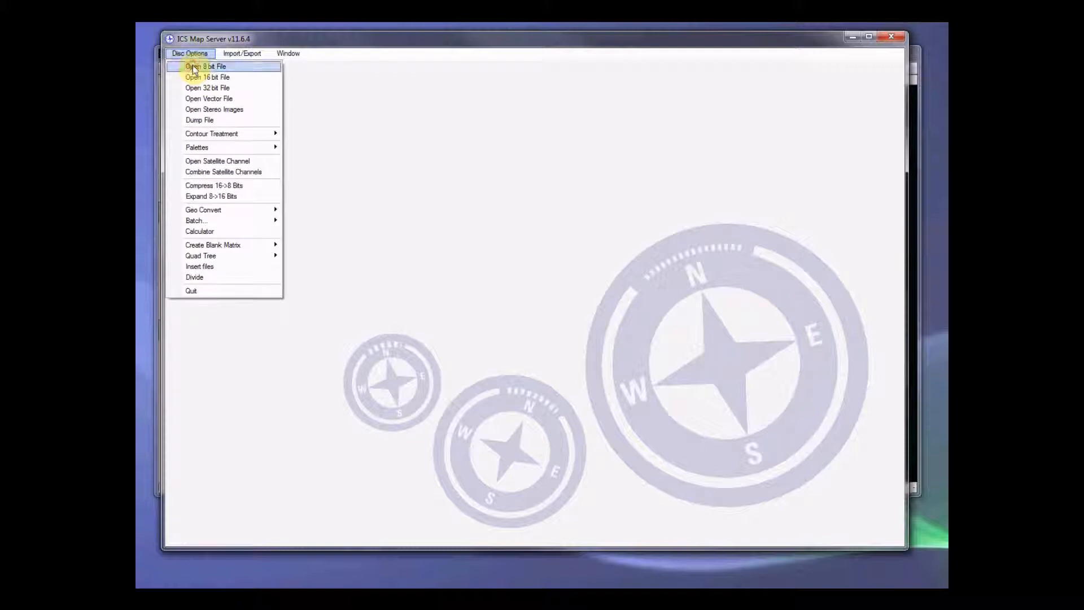
left_click(192, 72)
key("BackSpace")
double_click(316, 155)
double_click(310, 144)
double_click(311, 144)
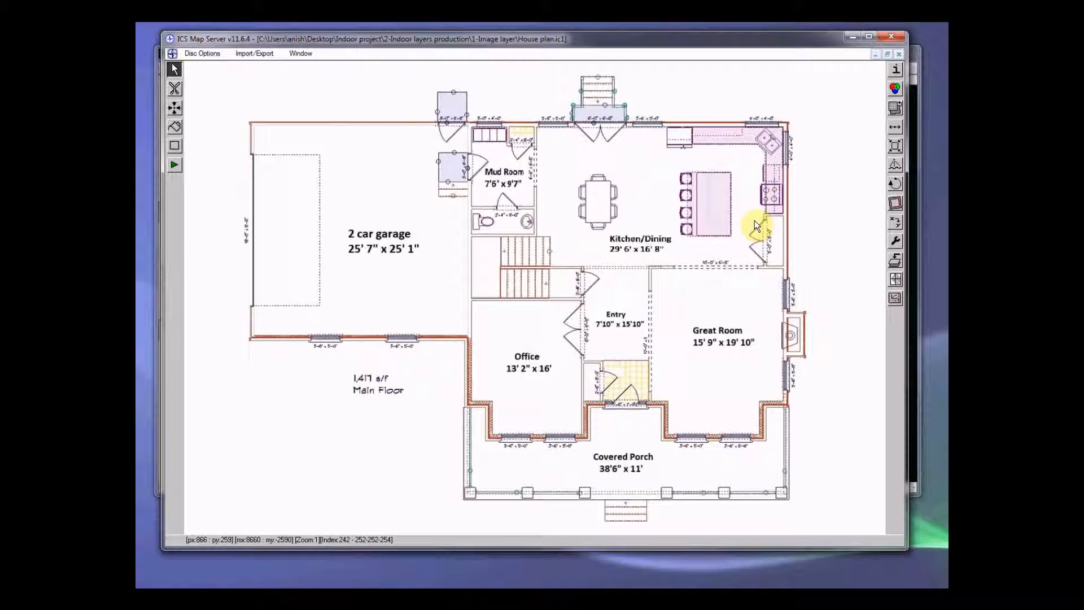
Step: Set the grid of the house plan image to 1NULL in its file information and apply it
left_click(896, 70)
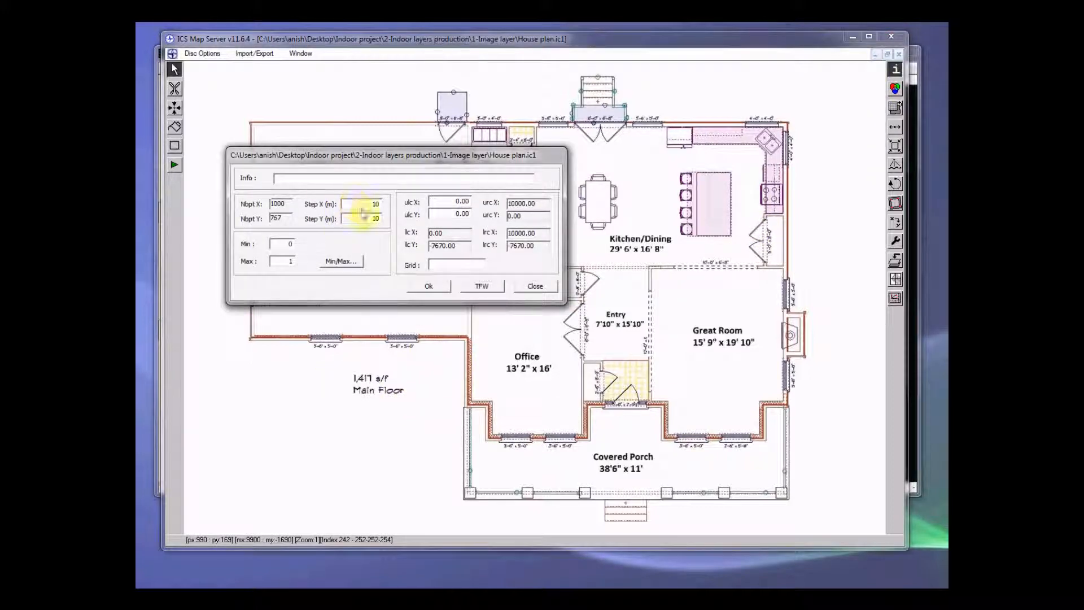
double_click(375, 218)
left_click(449, 264)
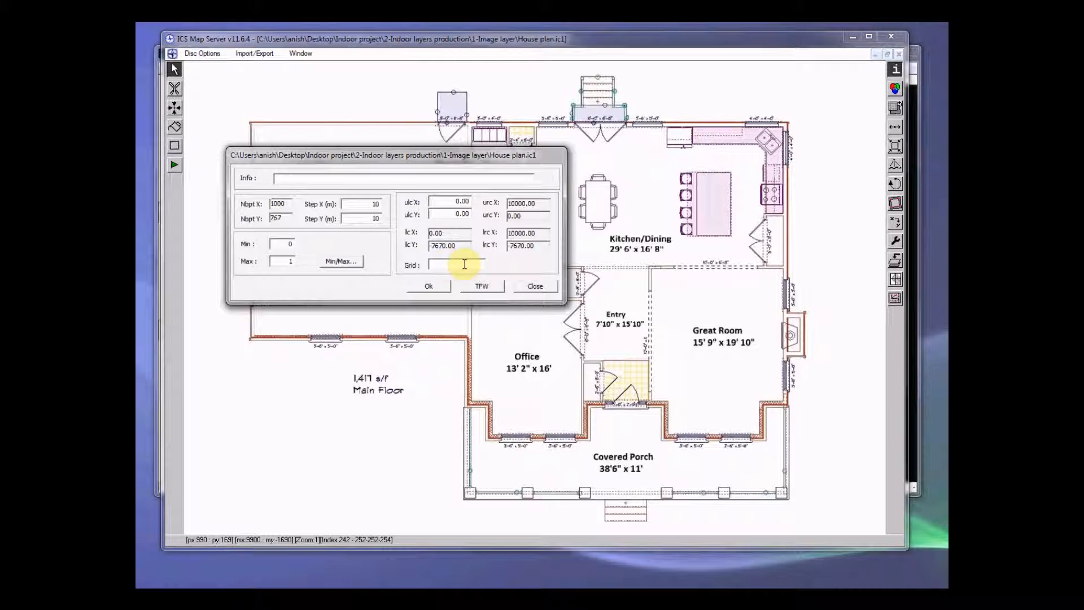
type("1NULL")
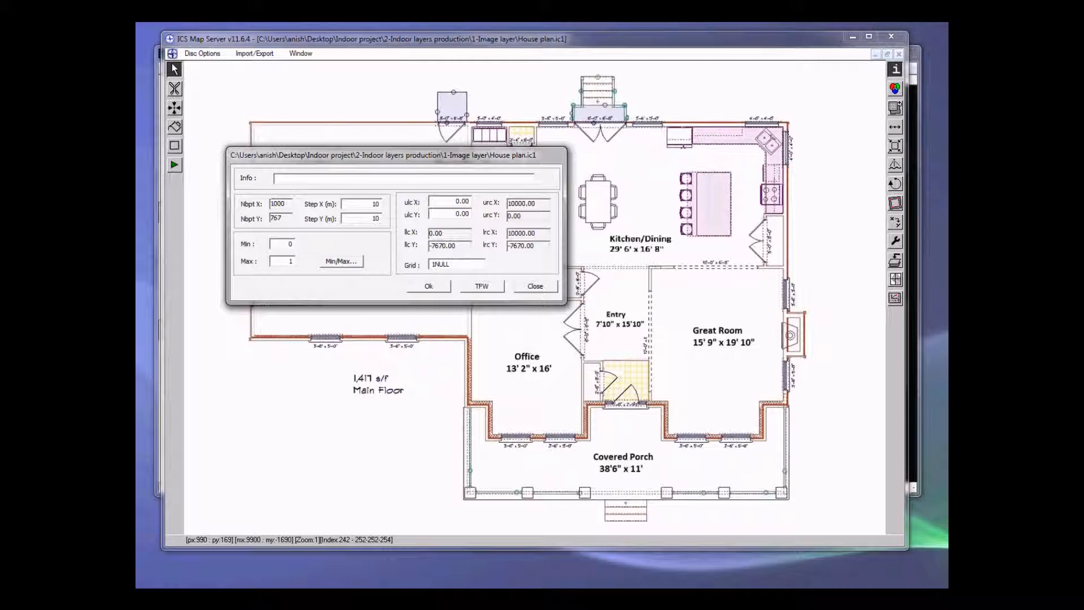
left_click(442, 287)
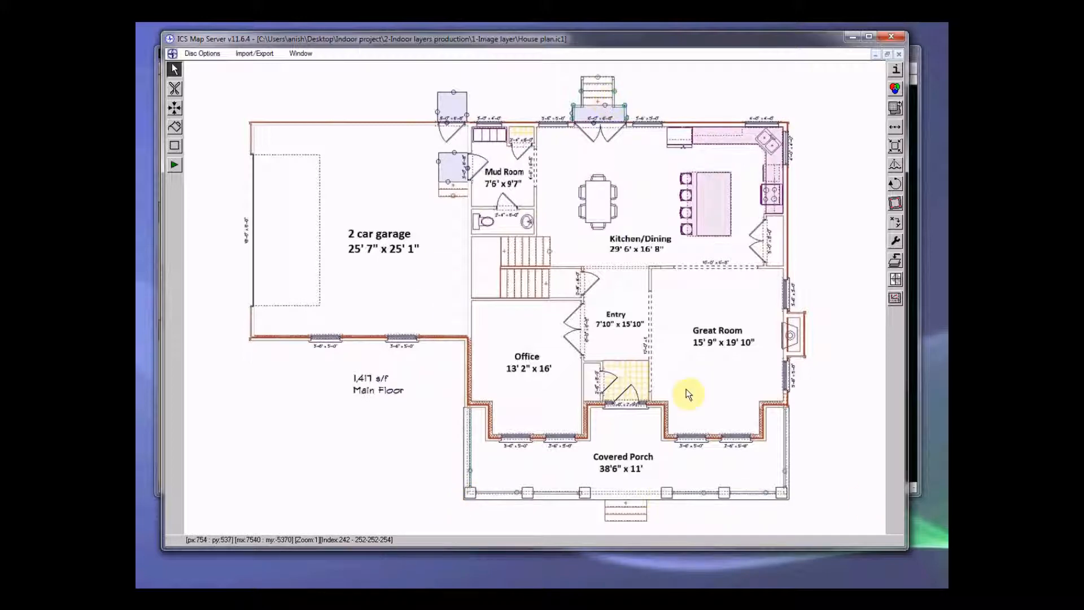
Step: Place reference points without coordinates at the lower-left and lower-right corners of the Covered Porch
left_click(174, 109)
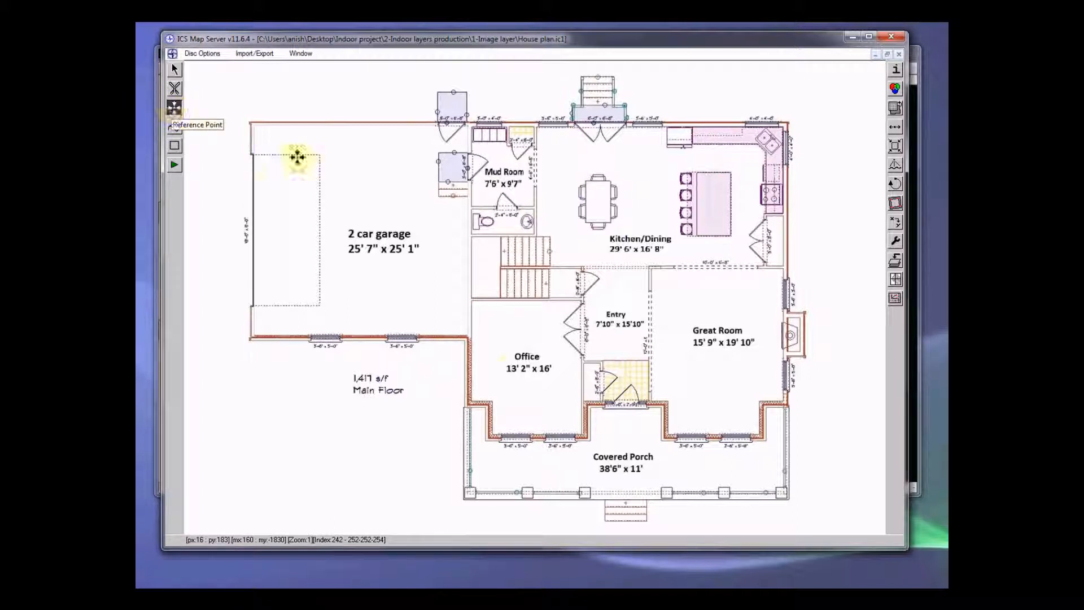
left_click(463, 491)
left_click(460, 370)
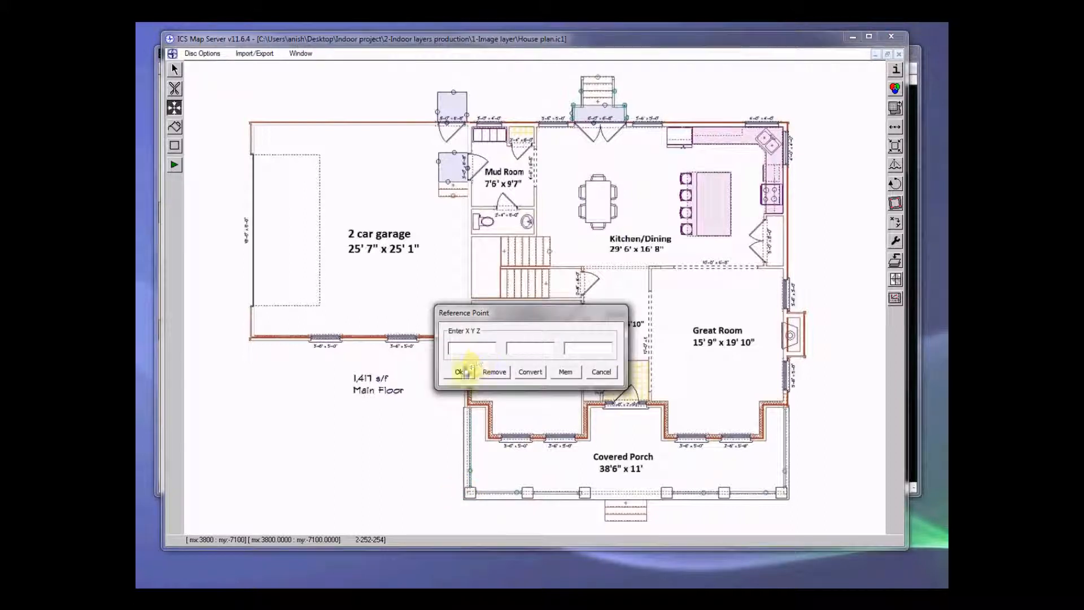
left_click(790, 493)
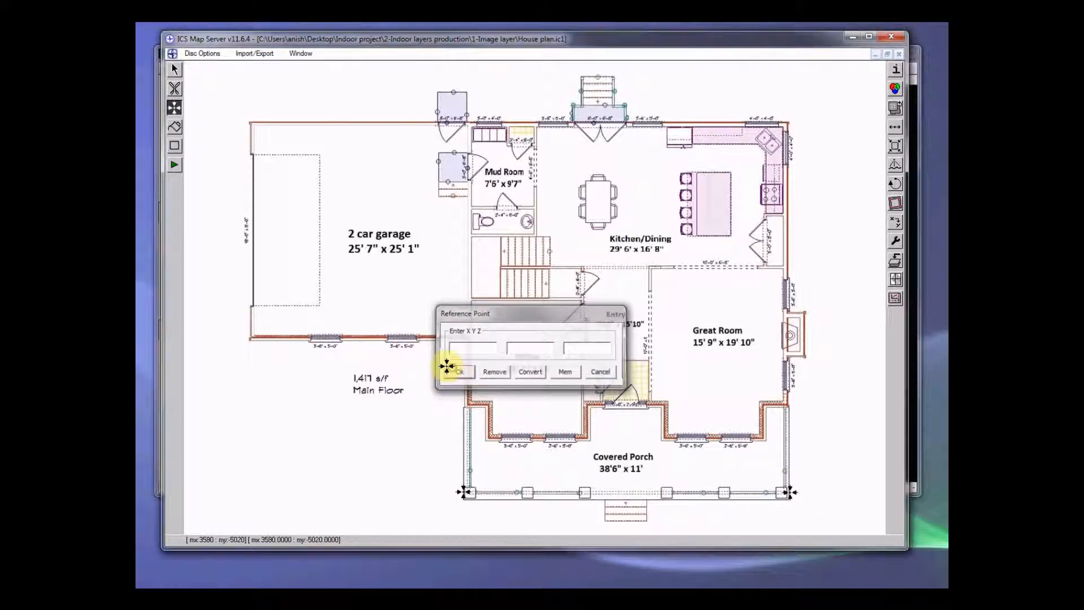
left_click(458, 371)
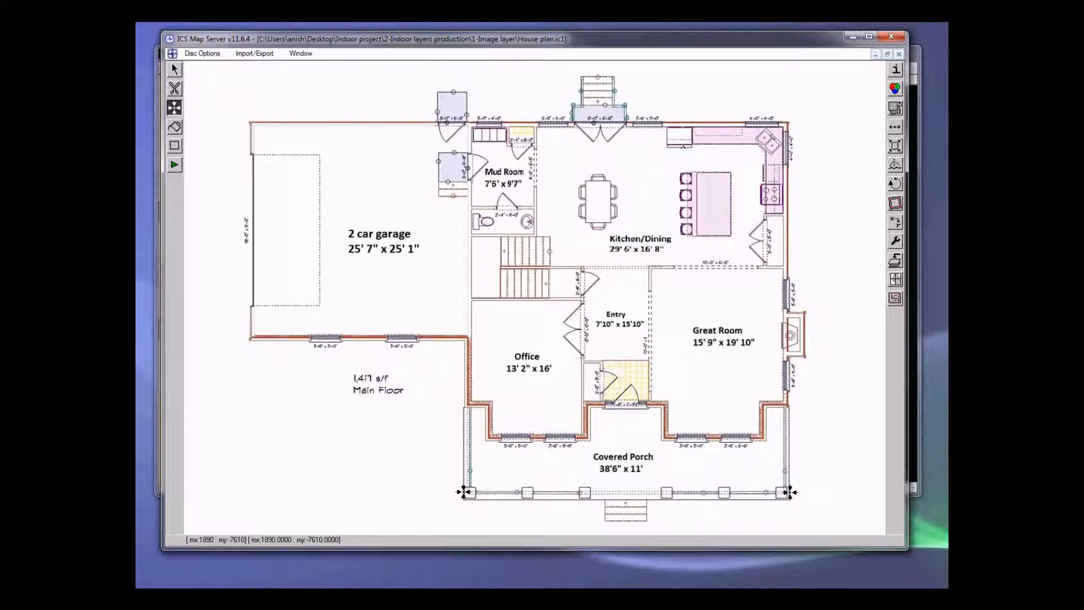
mouse_move(384, 598)
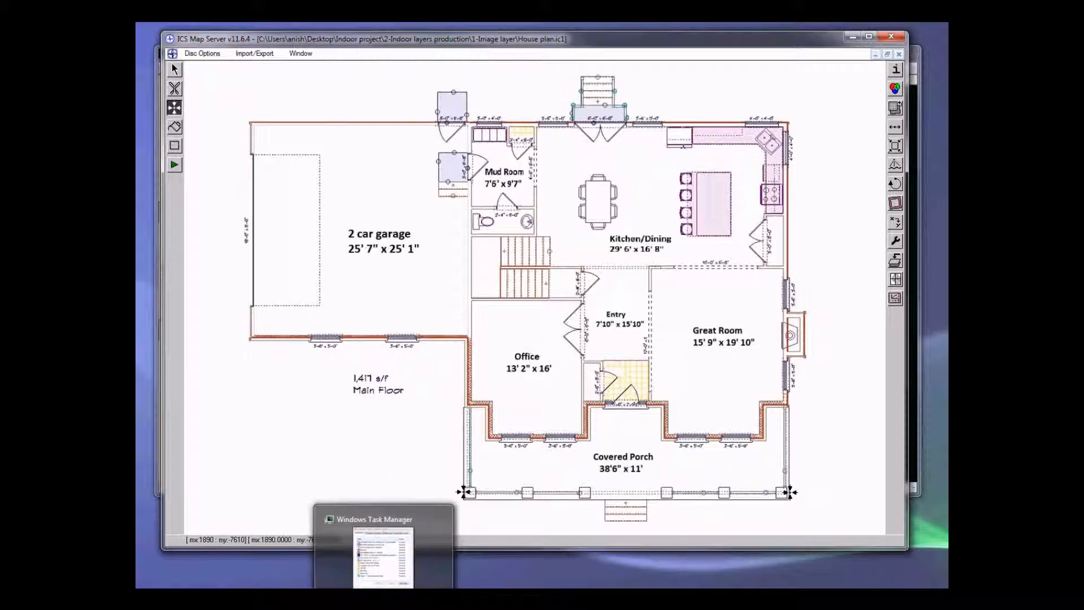
left_click(784, 544)
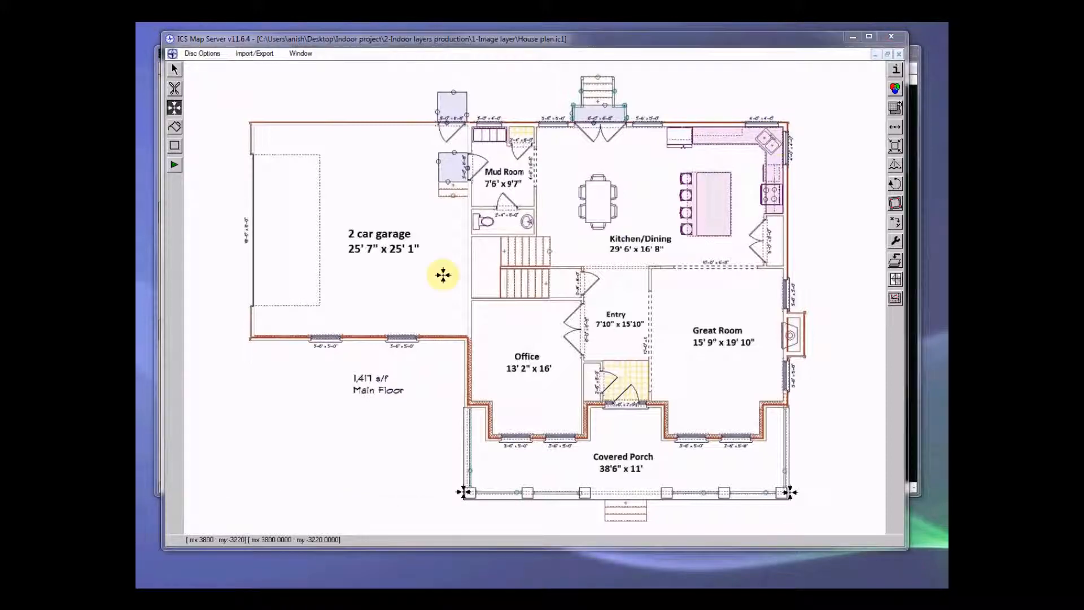
left_click(894, 298)
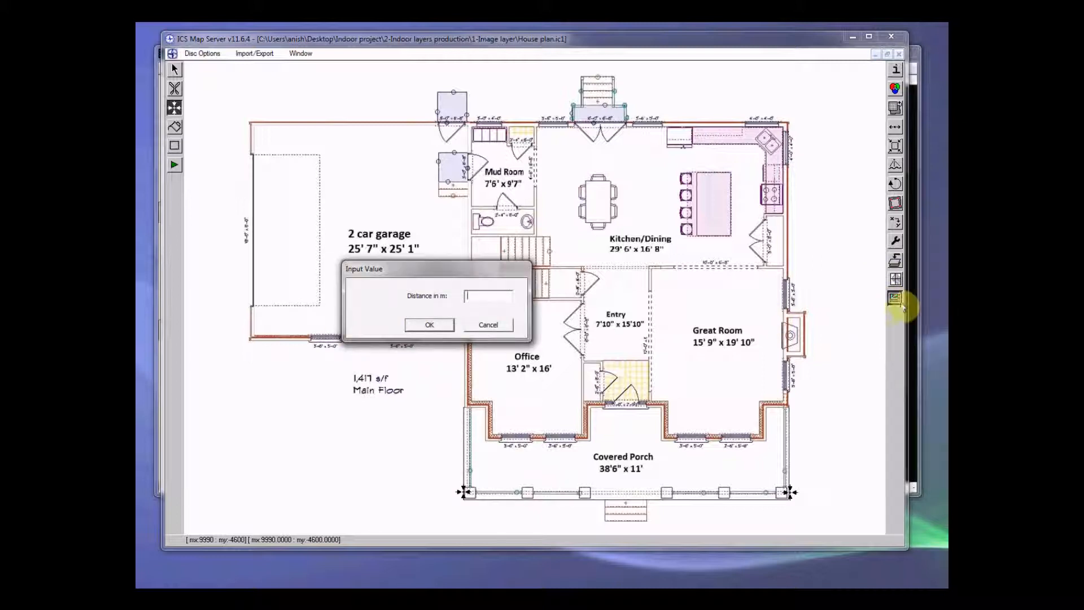
left_click(489, 325)
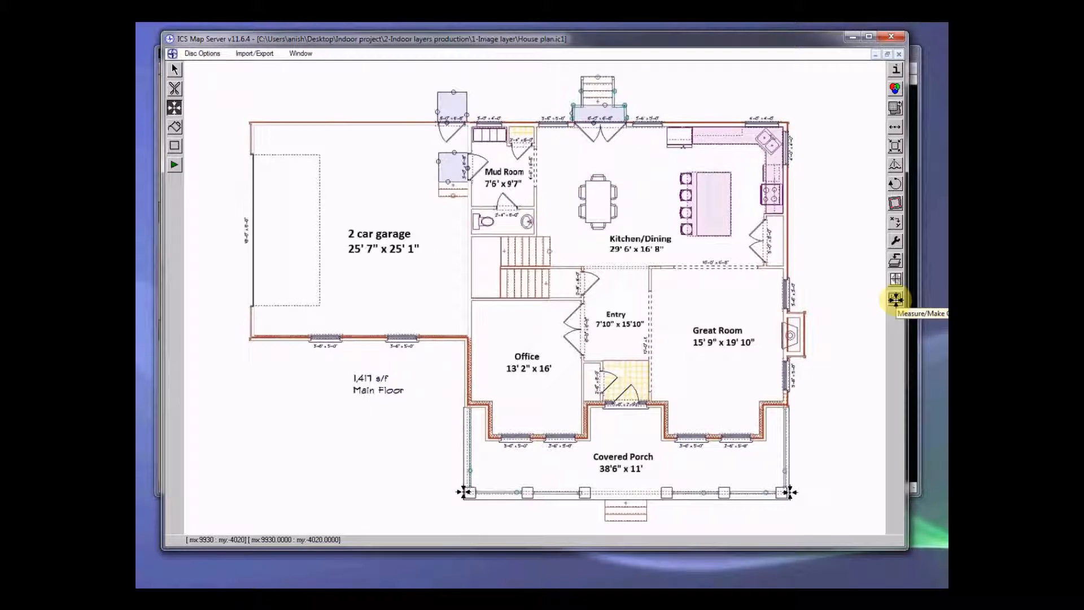
Step: Create the project with a distance of about 11.7 m between the two reference points, and open the image's information
left_click(896, 299)
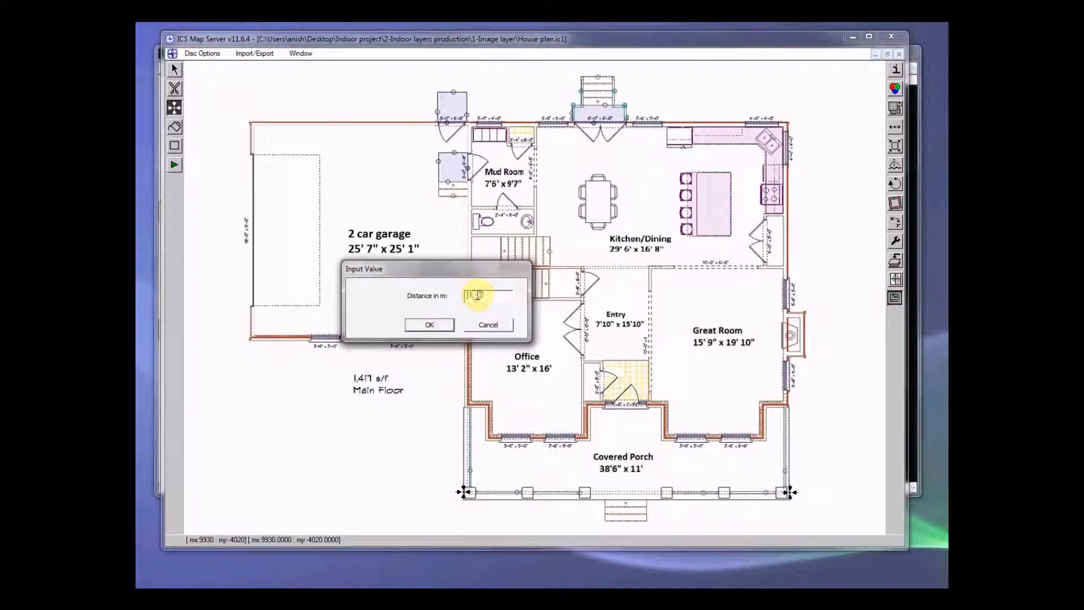
type("11")
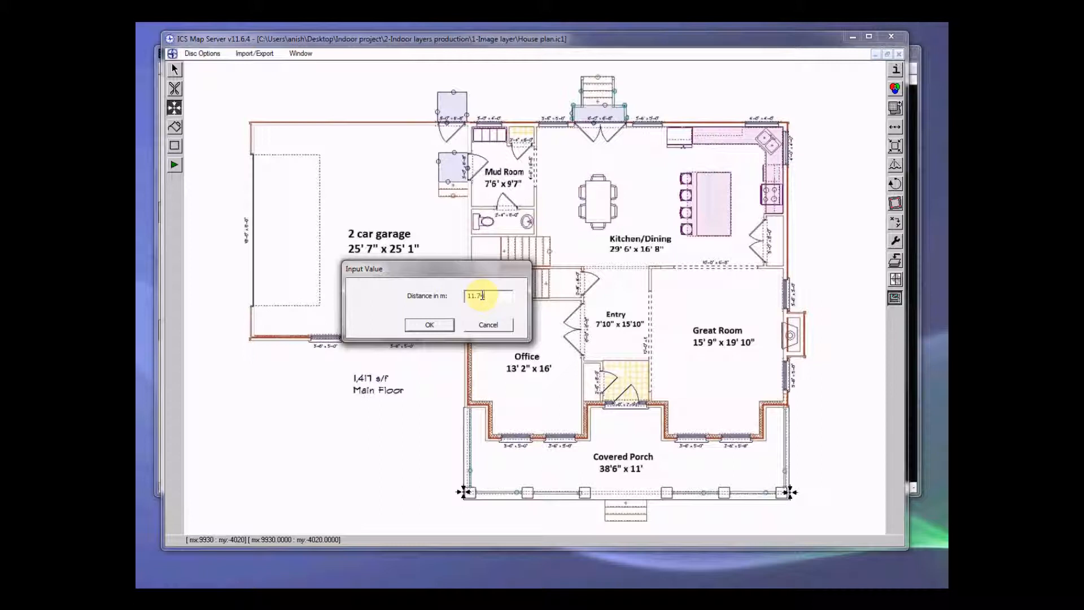
left_click(430, 325)
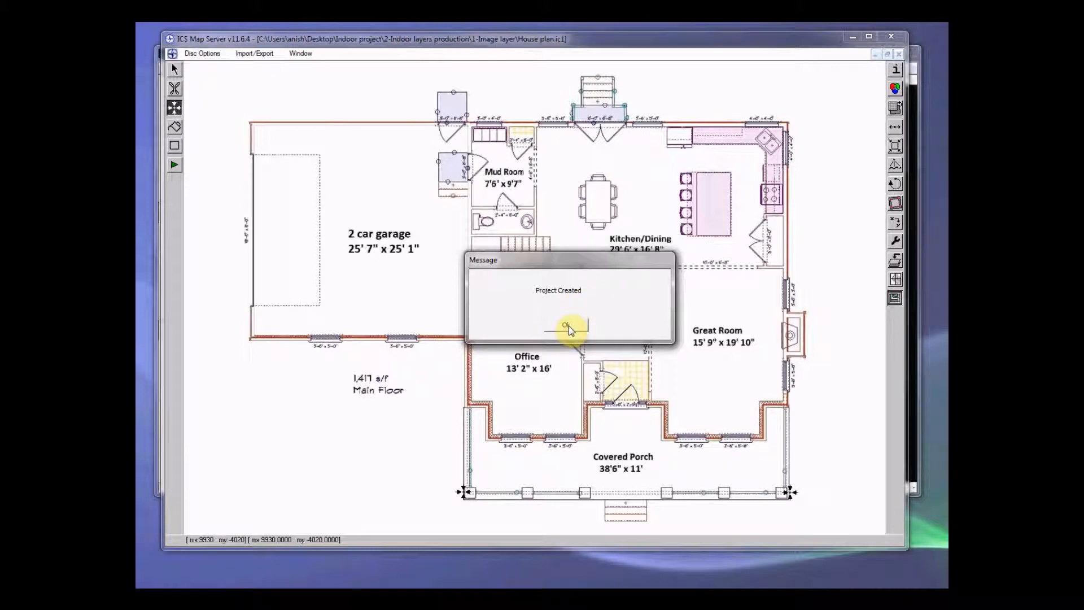
left_click(568, 327)
left_click(898, 70)
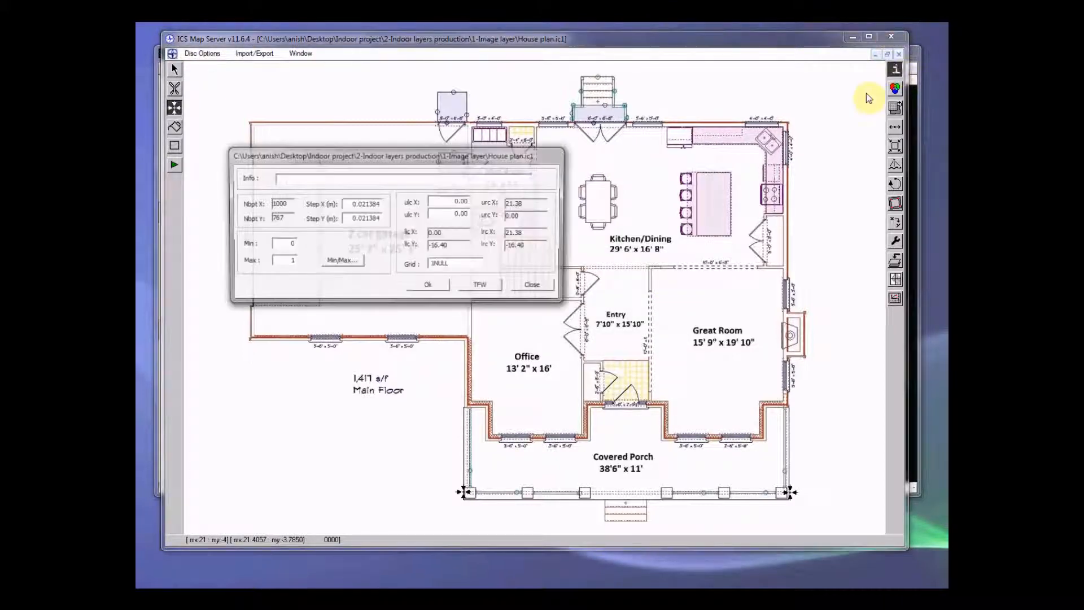
Step: Check and accept the house plan image's step values, then close the image and exit ICS Map Server
left_click_drag(348, 202, 384, 220)
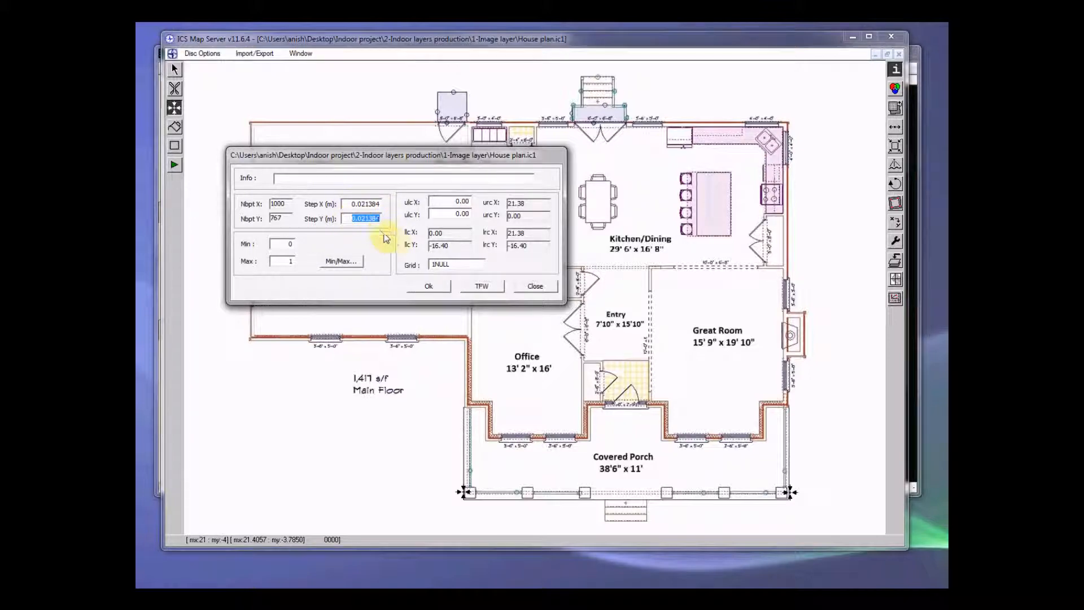
left_click(442, 289)
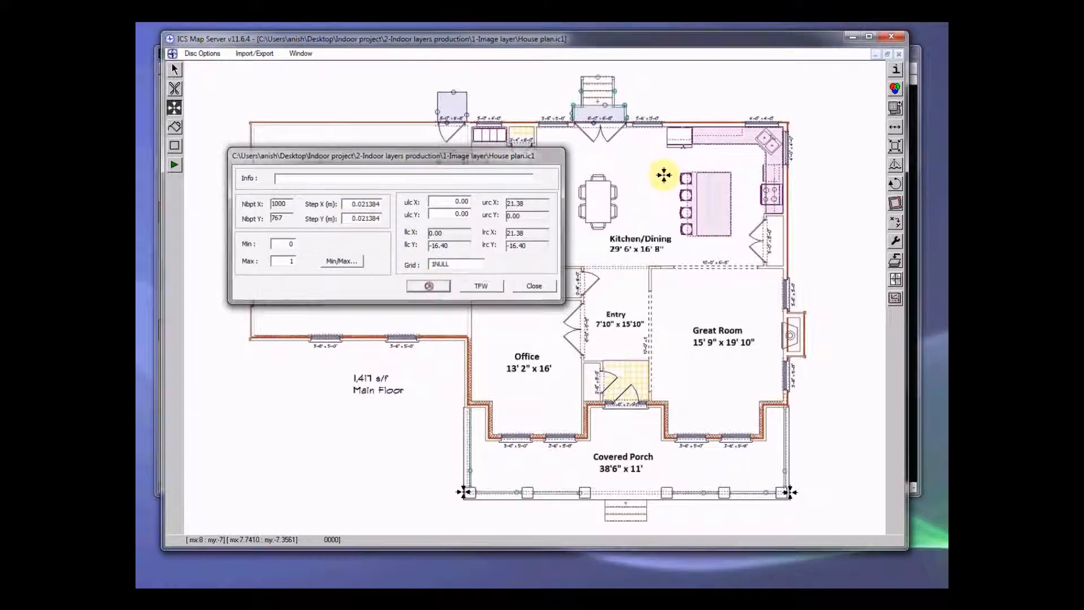
left_click(899, 54)
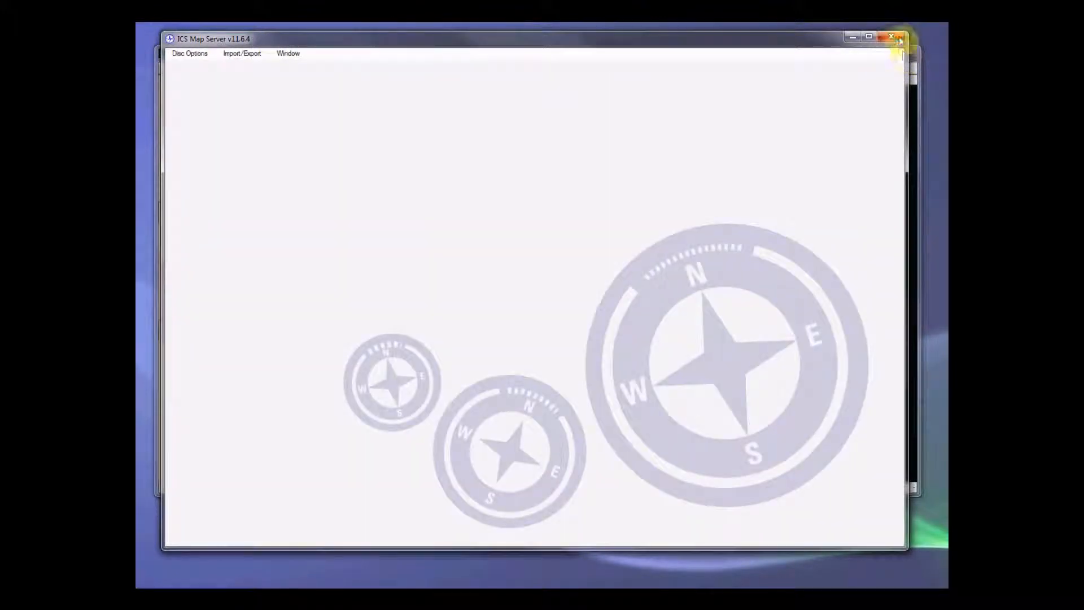
left_click(891, 36)
left_click(550, 329)
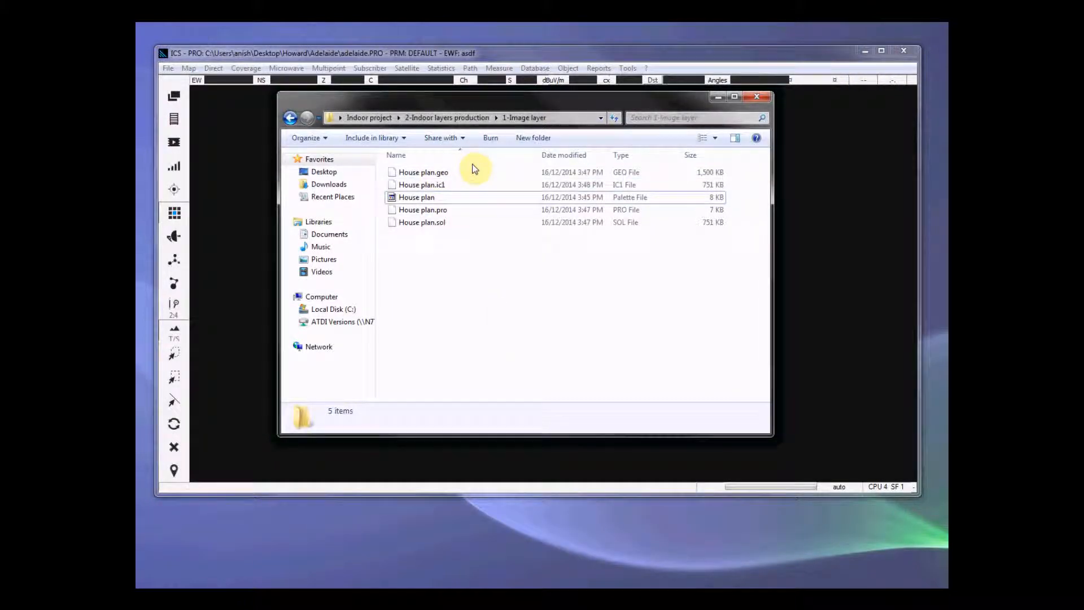
Step: Delete House plan.pro and House plan.sol from the 1-Image layer folder
left_click_drag(527, 97, 496, 104)
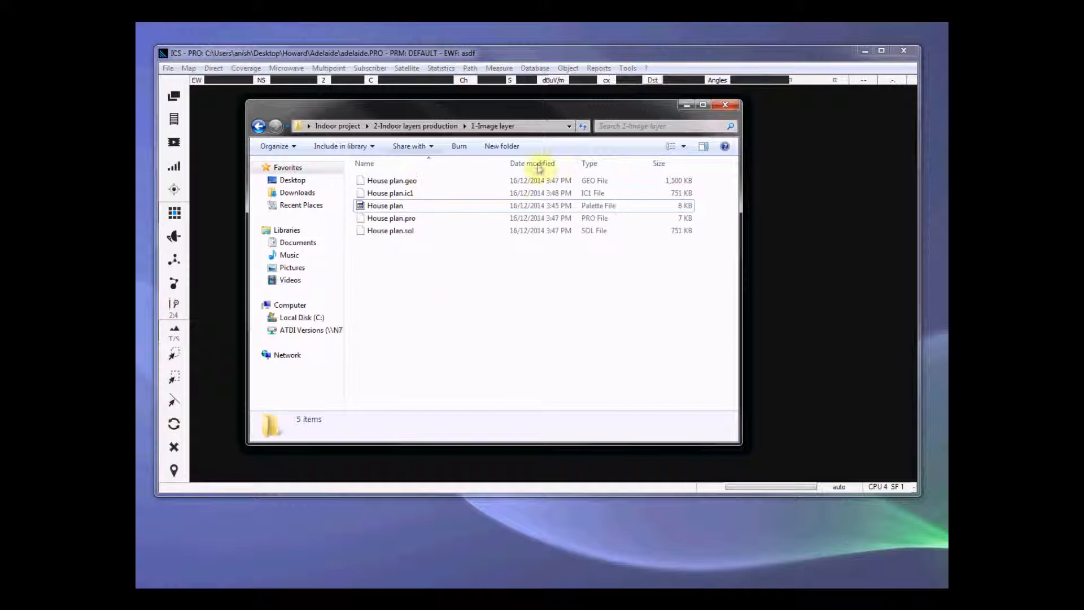
left_click_drag(425, 270, 420, 220)
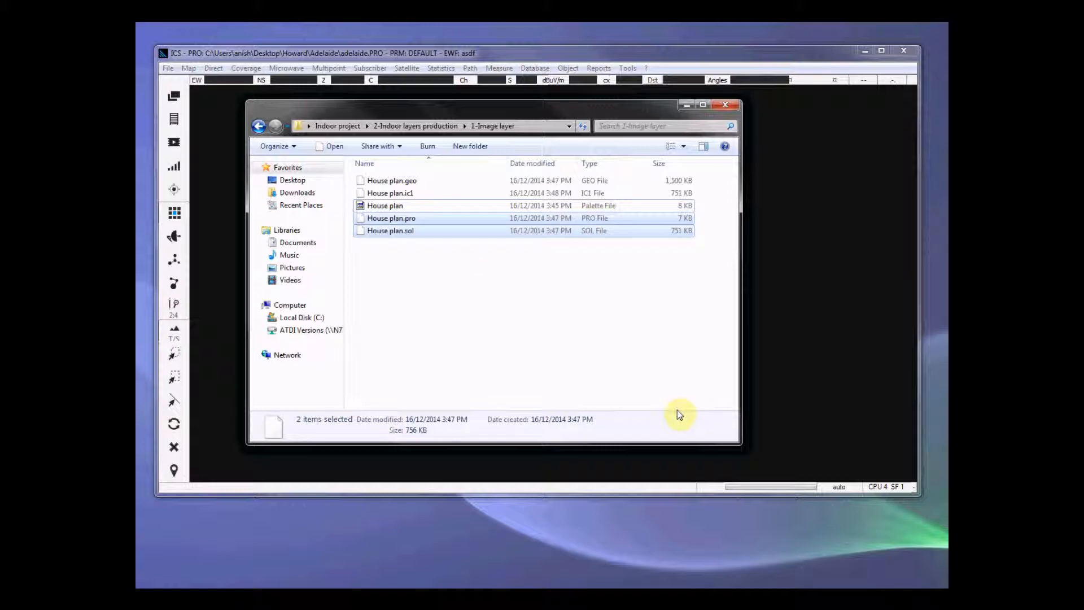
key("Delete")
left_click(618, 314)
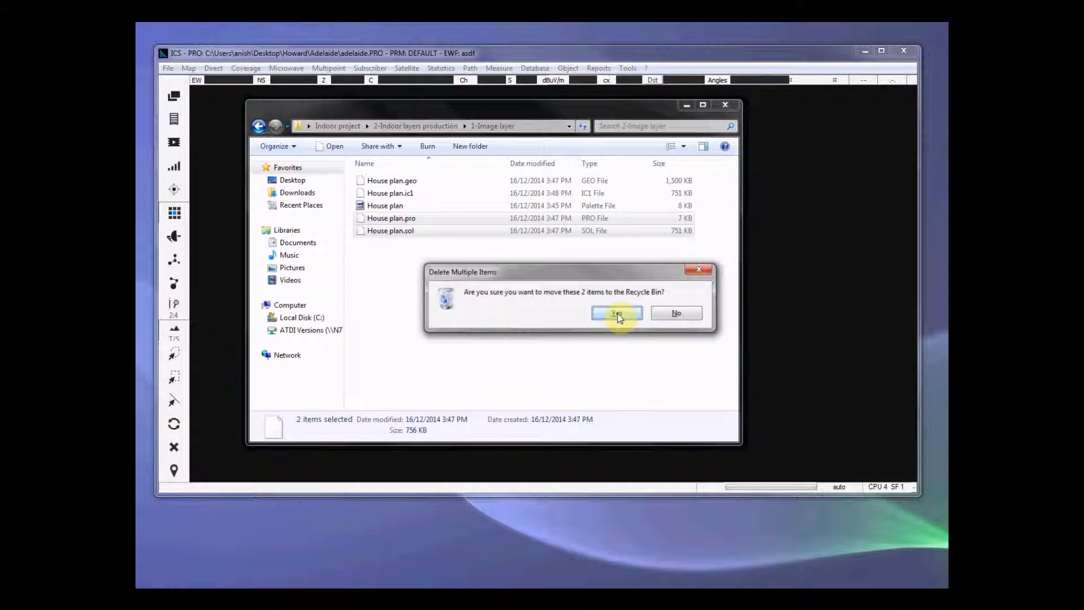
Step: Rename House plan.ic1 as House plan.img, accepting the extension change
left_click(394, 195)
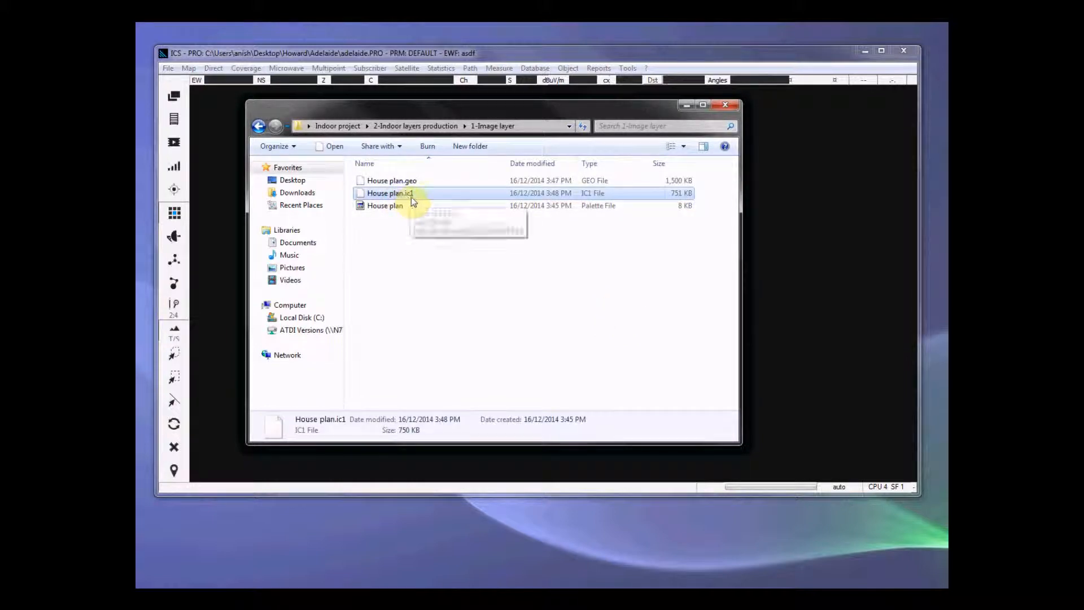
left_click(395, 193)
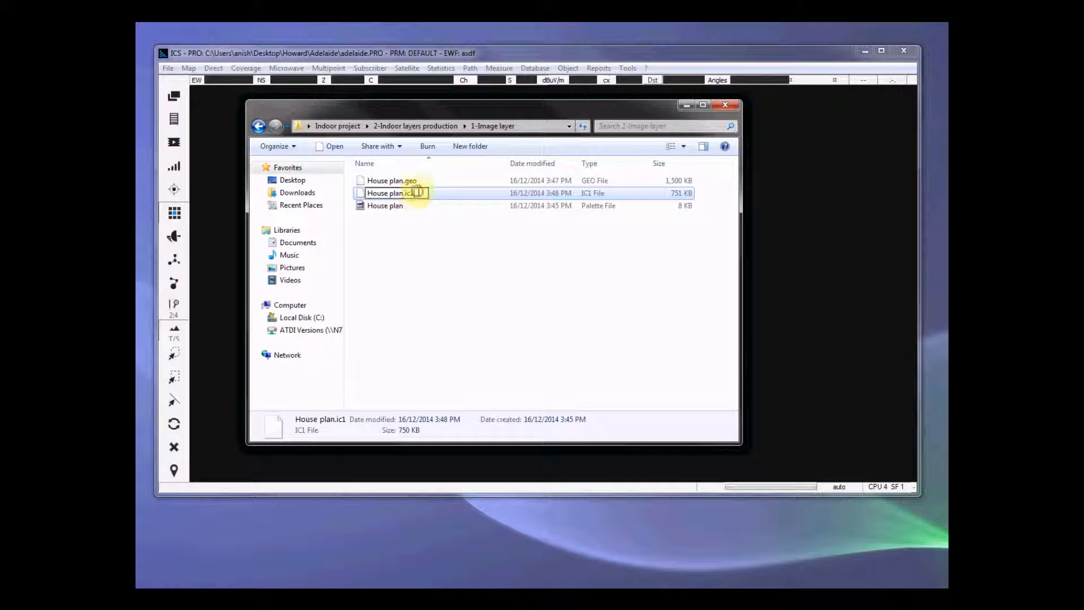
type("img")
left_click(462, 236)
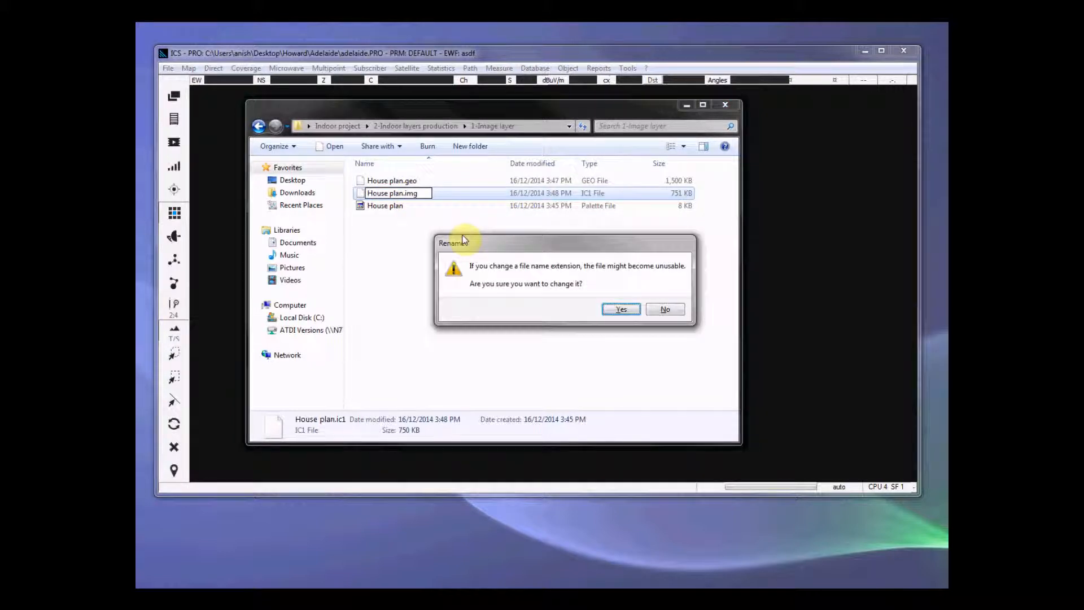
key("Return")
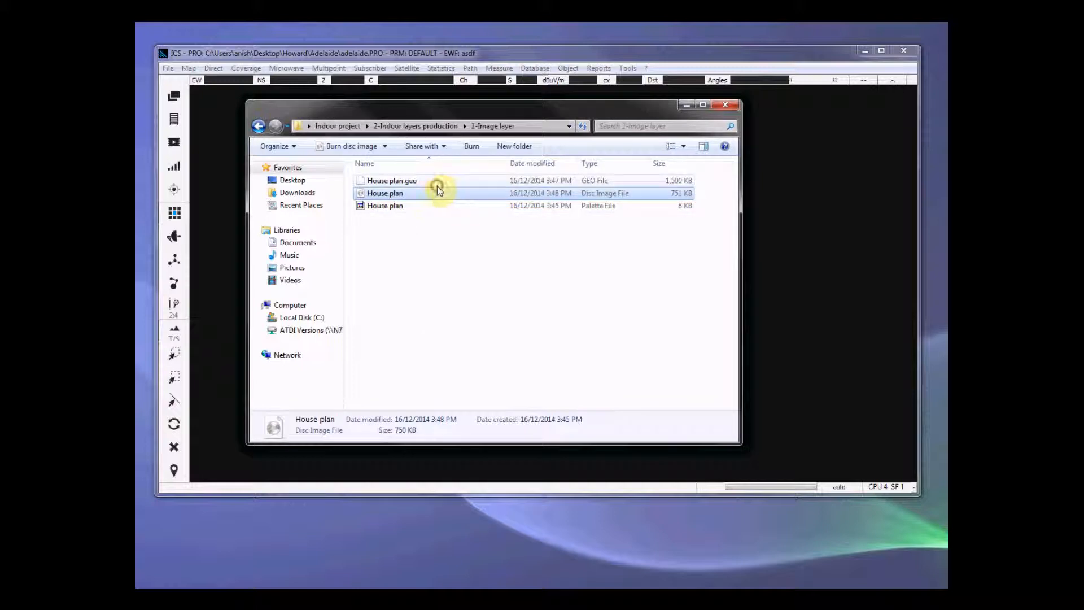
Step: Rename House plan.geo as House plan.idr, accepting the extension change
left_click(450, 184)
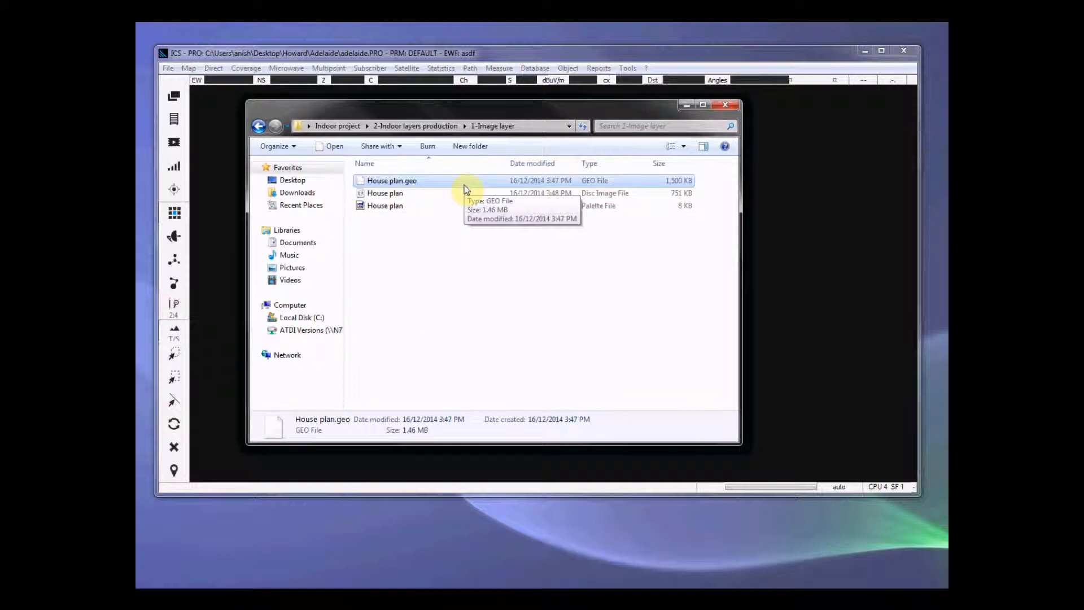
key("F2")
key("Right")
key("Right")
key("Right")
key("Right")
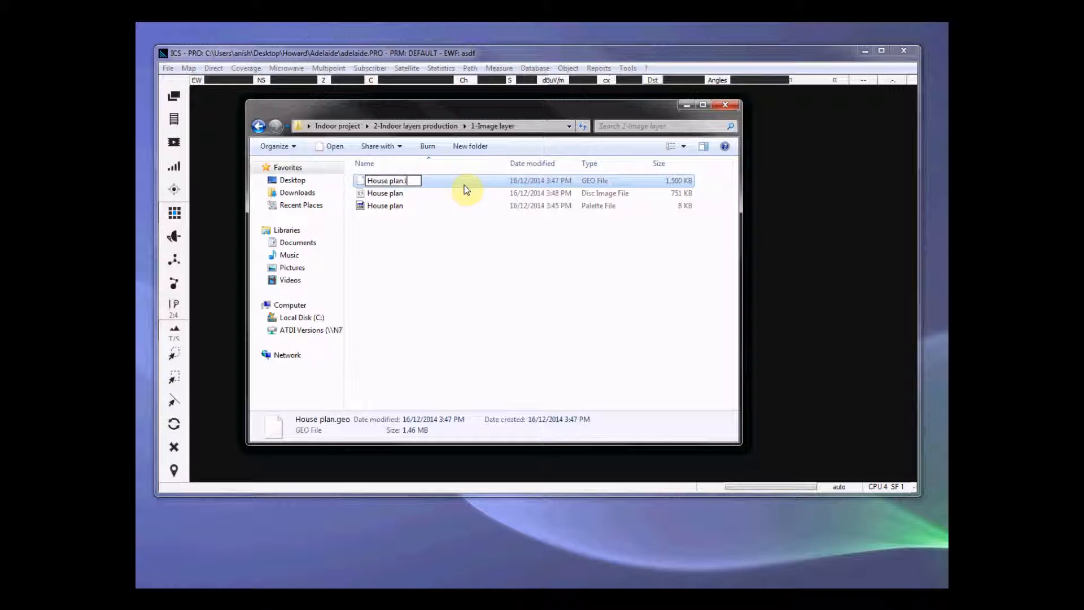
type("idr")
key("Return")
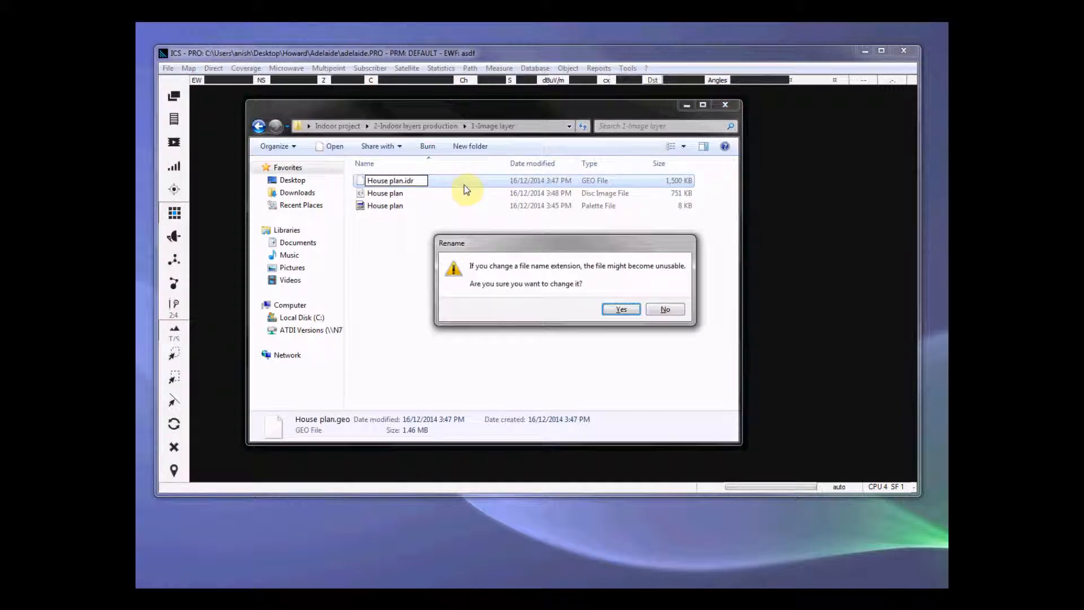
key("Return")
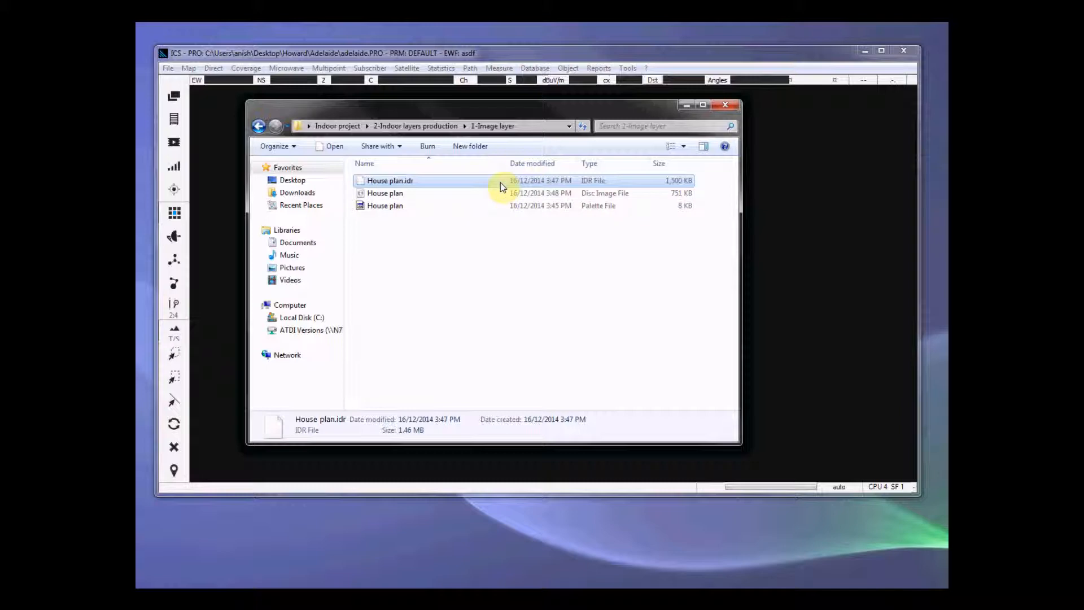
left_click(384, 205)
left_click(414, 183)
left_click(425, 209)
left_click(412, 183)
left_click(676, 241)
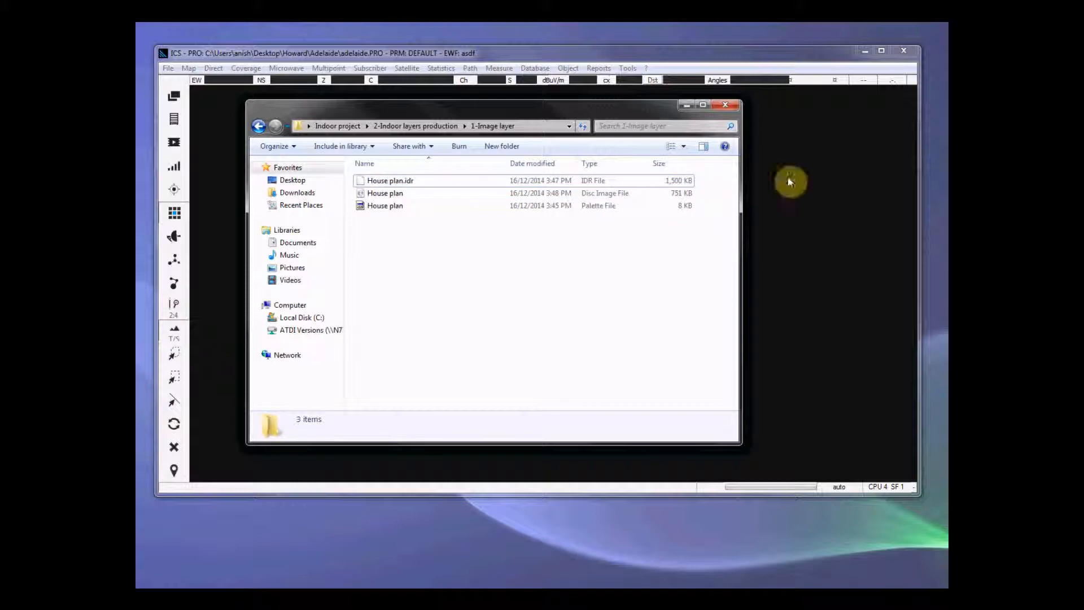
Step: Move House plan.idr from the 1-Image layer folder into the 2-Indoor separations model folder
left_click(421, 181)
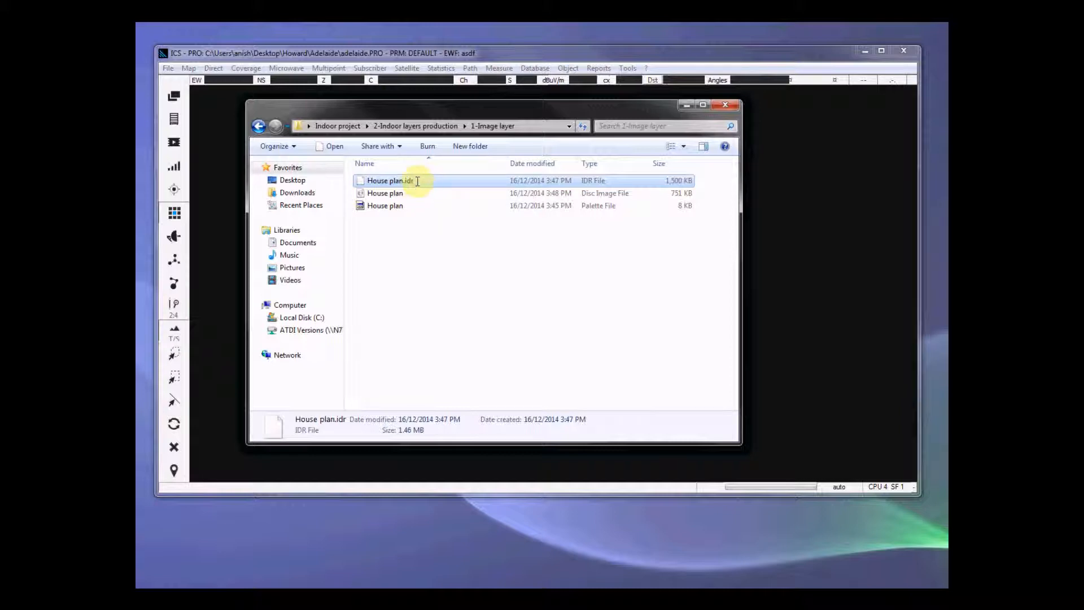
left_click(444, 205)
left_click(434, 183)
left_click(441, 126)
left_click(392, 196)
double_click(392, 197)
key("ctrl+v")
left_click(500, 238)
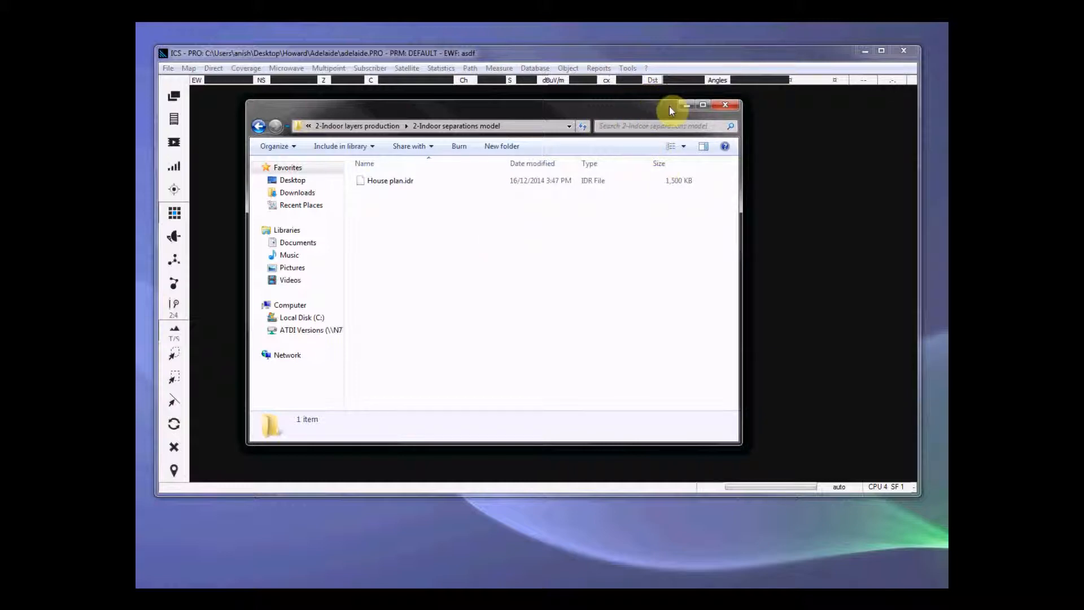
Step: Minimize the file window to return to the ICS PRO window and open its Project manager with an empty project
left_click(687, 105)
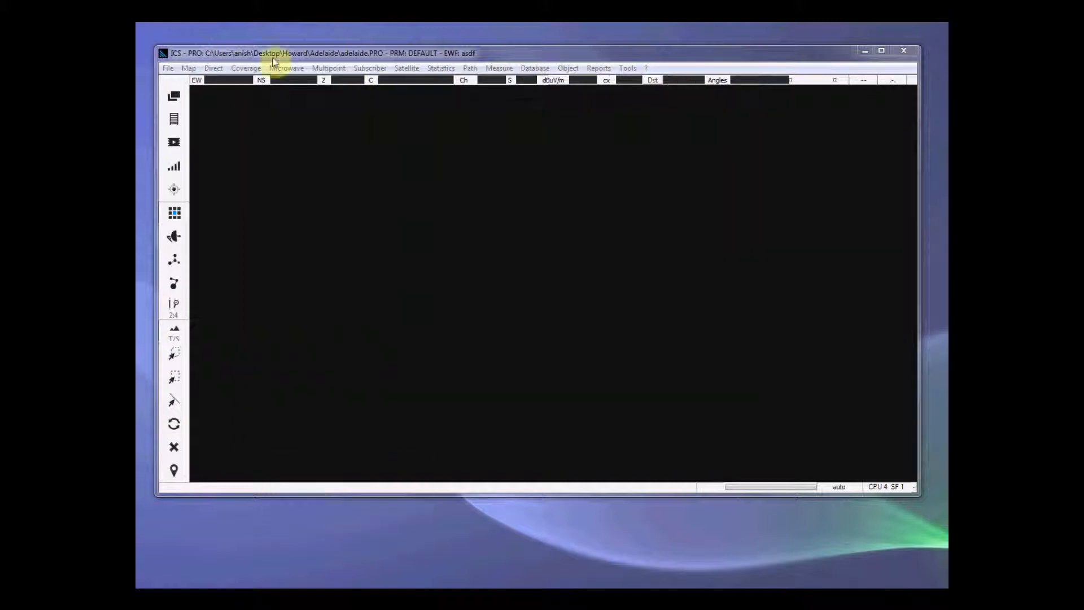
left_click(169, 69)
left_click(179, 82)
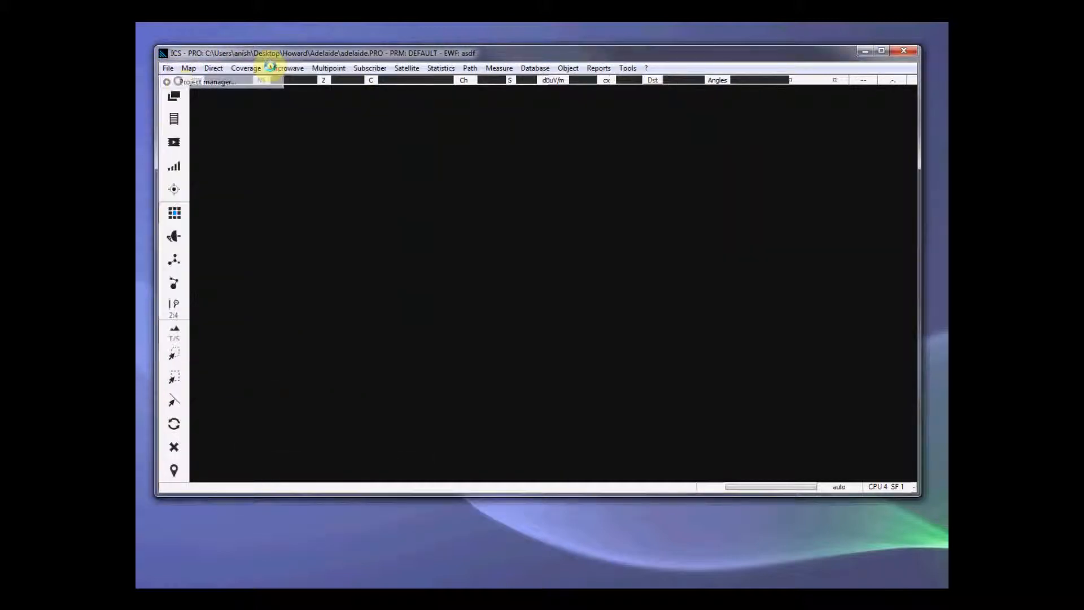
left_click(599, 313)
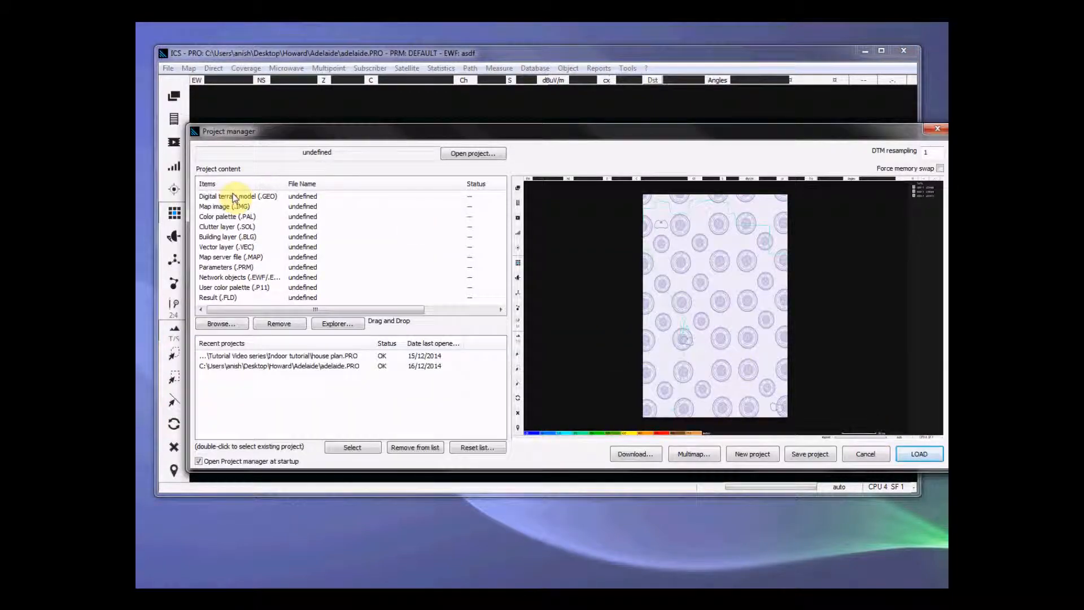
Step: Assign House plan.idr from Indoor project's 2-Indoor separations model folder as the project's digital terrain model
double_click(234, 196)
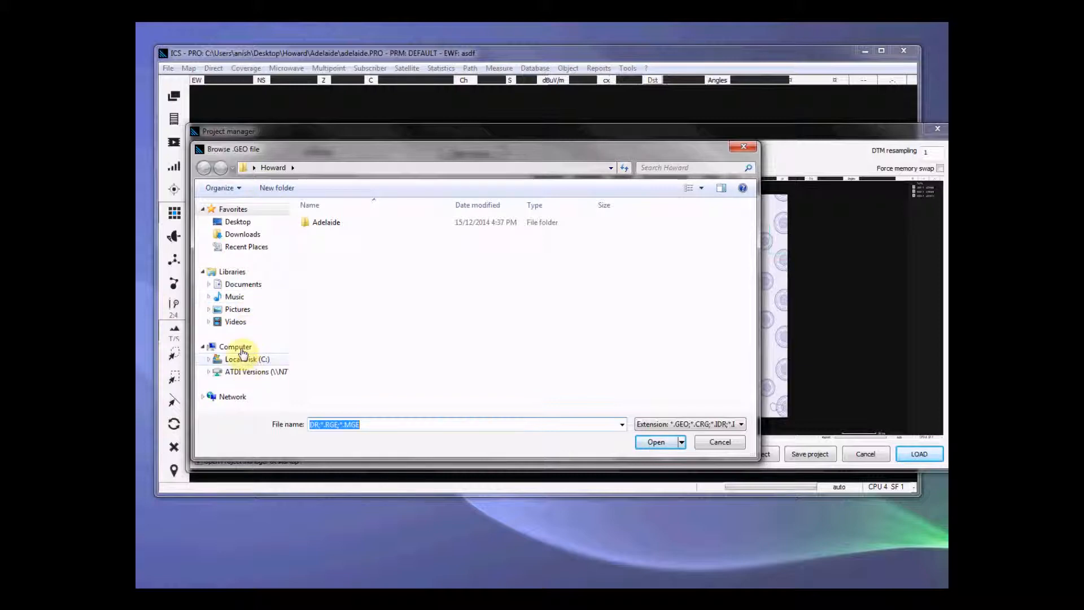
left_click(239, 221)
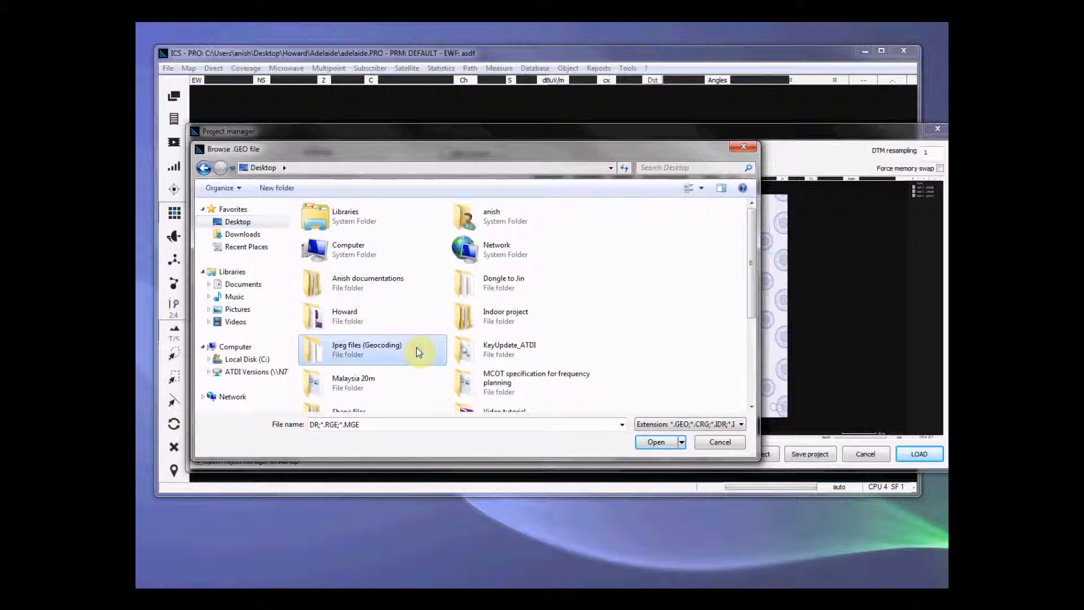
double_click(537, 320)
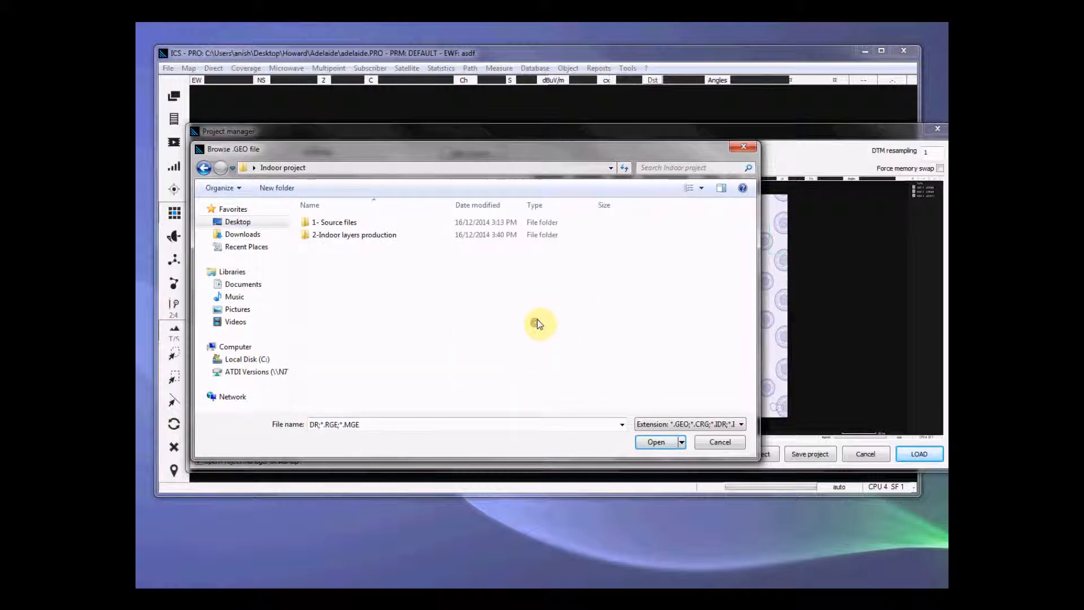
double_click(347, 235)
double_click(342, 223)
left_click(361, 167)
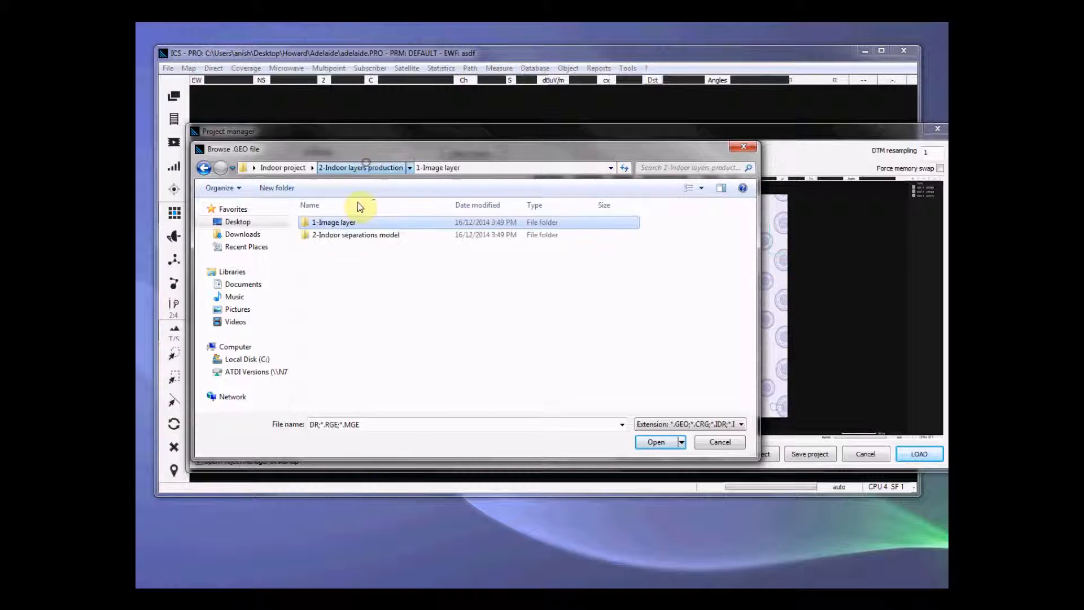
double_click(351, 232)
double_click(352, 222)
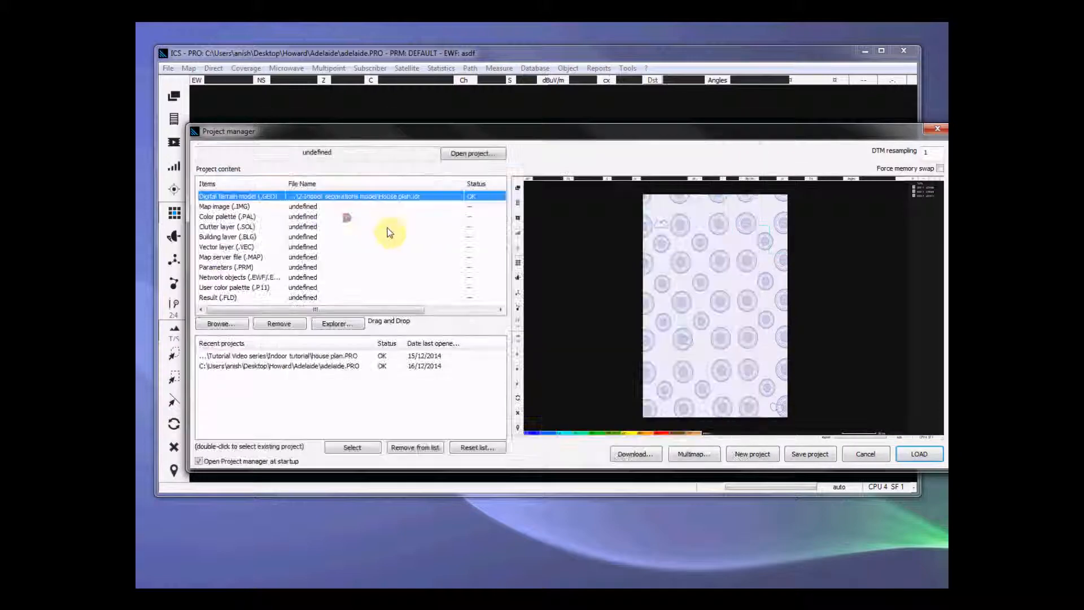
Step: Assign the House plan .IMG file from the 1-Image layer folder as the project's map image
left_click(275, 208)
double_click(275, 208)
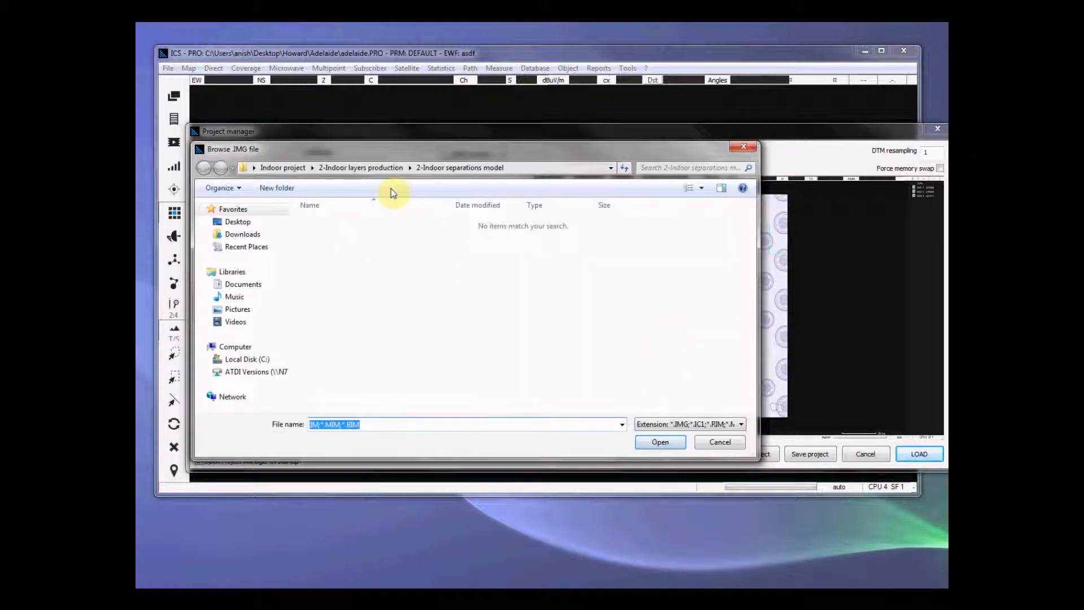
left_click(359, 167)
double_click(357, 222)
double_click(357, 221)
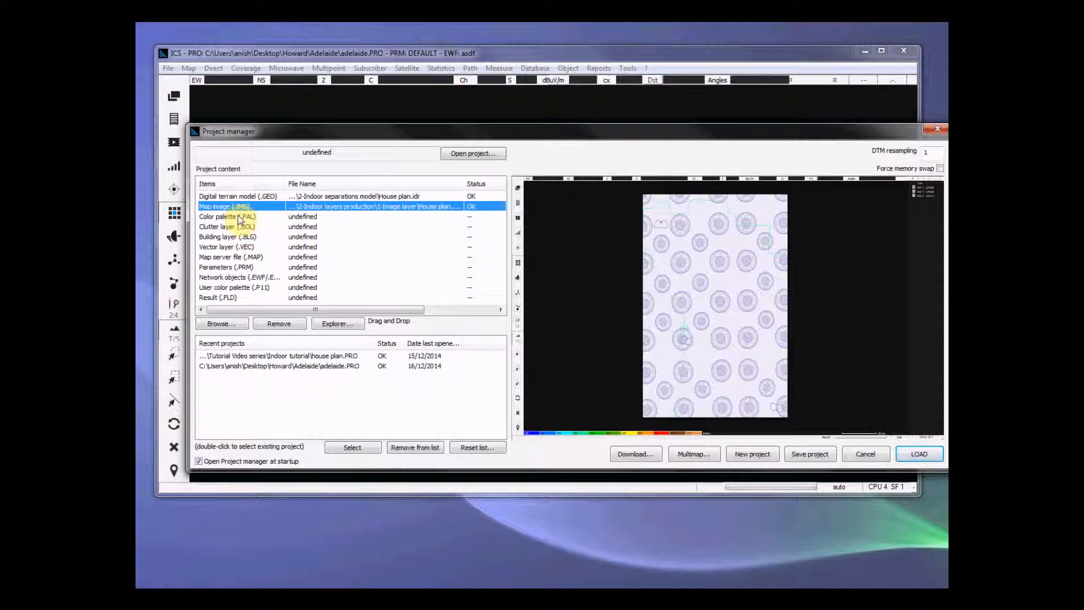
Step: Assign the House plan palette file from the 1-Image layer folder as the project's color palette
double_click(239, 221)
left_click(510, 226)
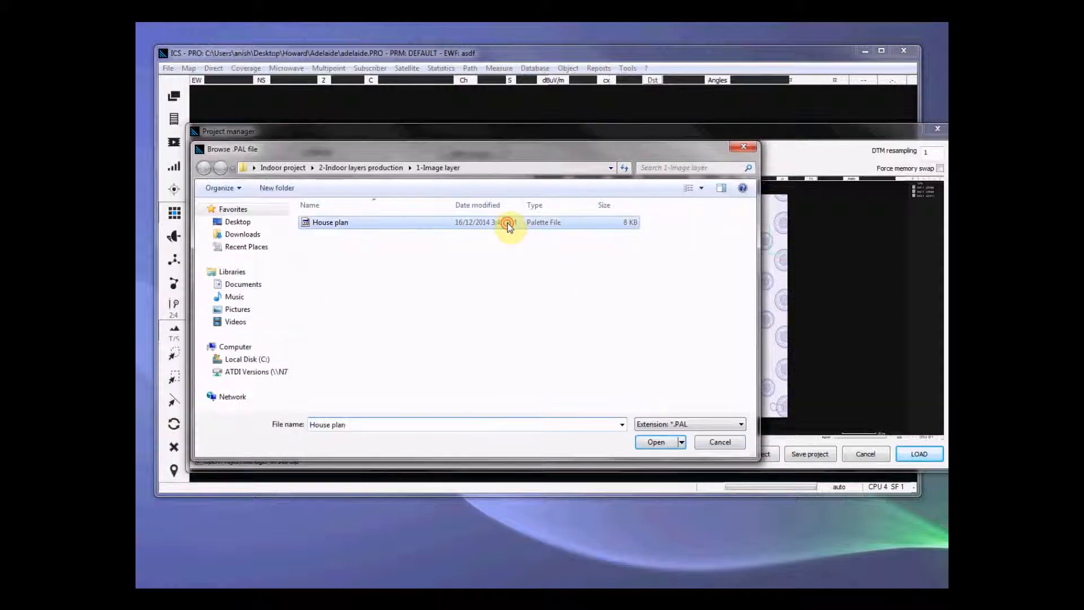
double_click(510, 224)
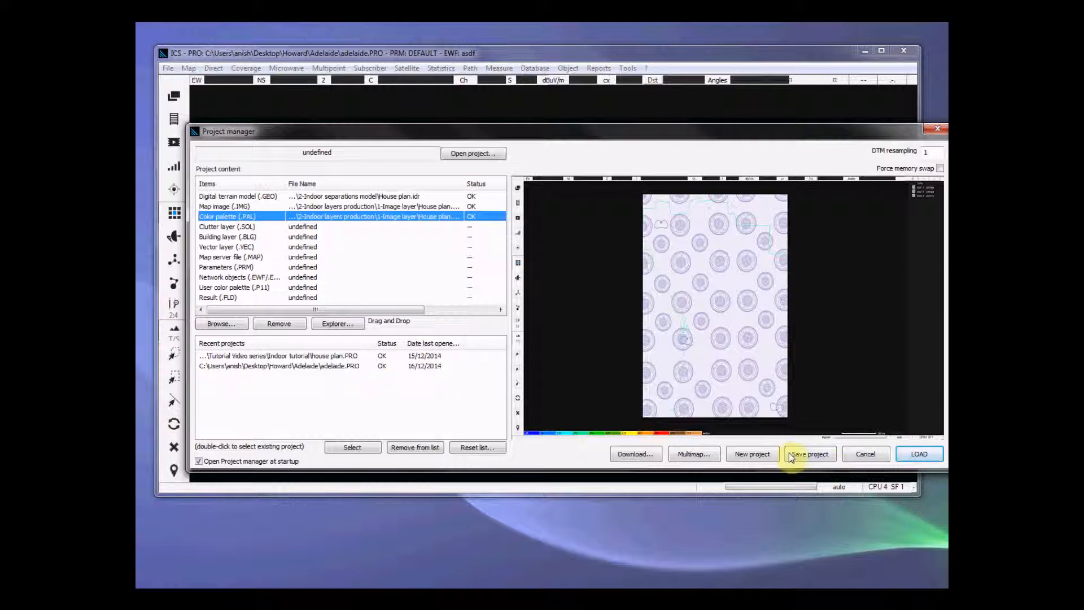
Step: Save the project as HousePlan in the Indoor project folder and load it
left_click(808, 453)
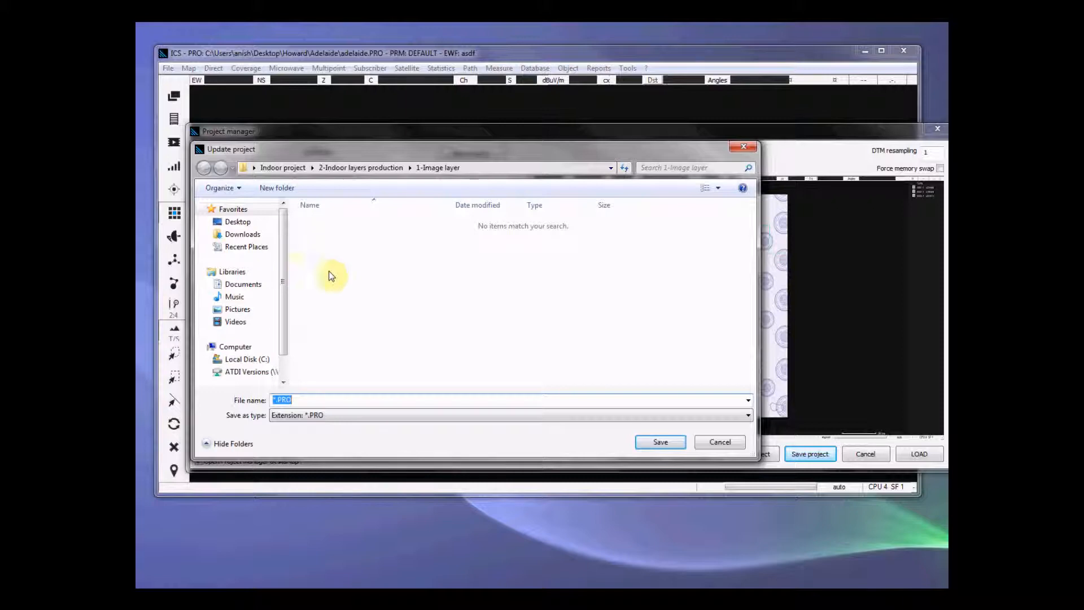
left_click(285, 168)
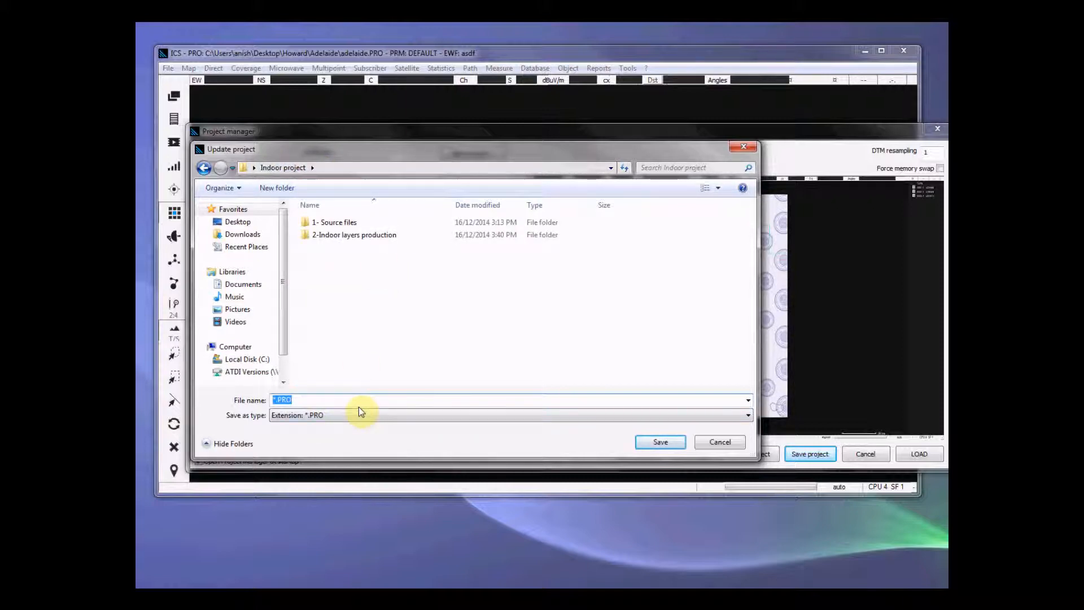
type("housep")
key("BackSpace")
key("BackSpace")
key("BackSpace")
key("BackSpace")
key("BackSpace")
key("BackSpace")
key("BackSpace")
key("BackSpace")
type("HousePlan")
key("Return")
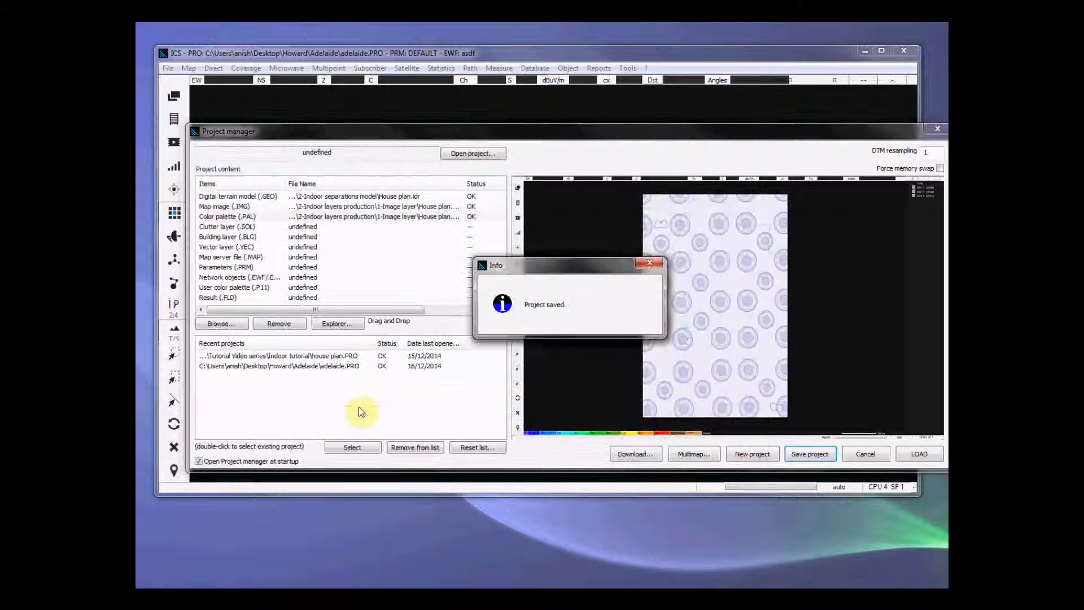
key("Return")
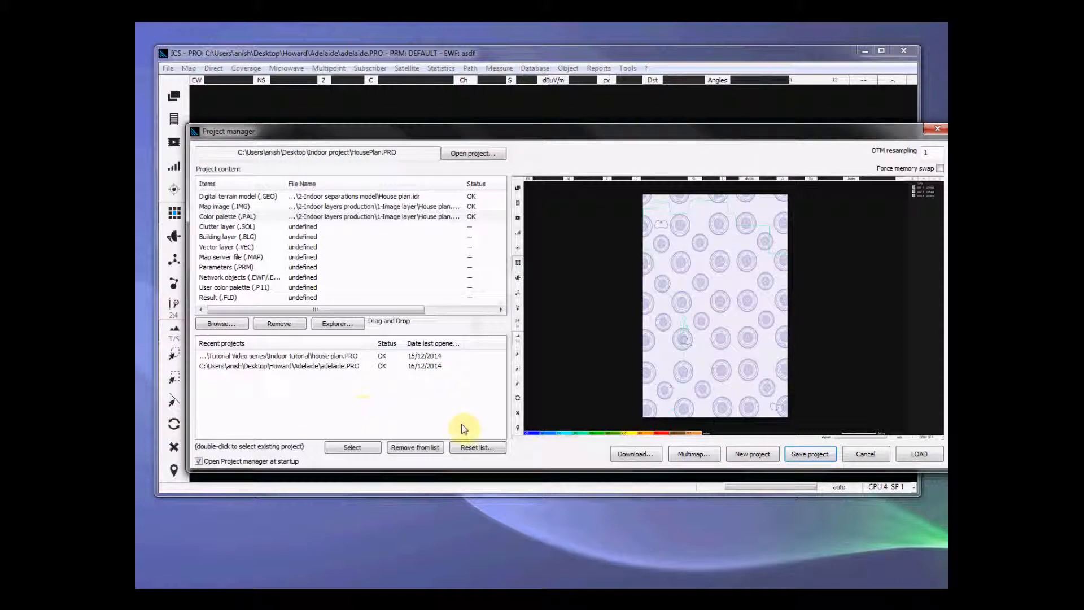
left_click(919, 454)
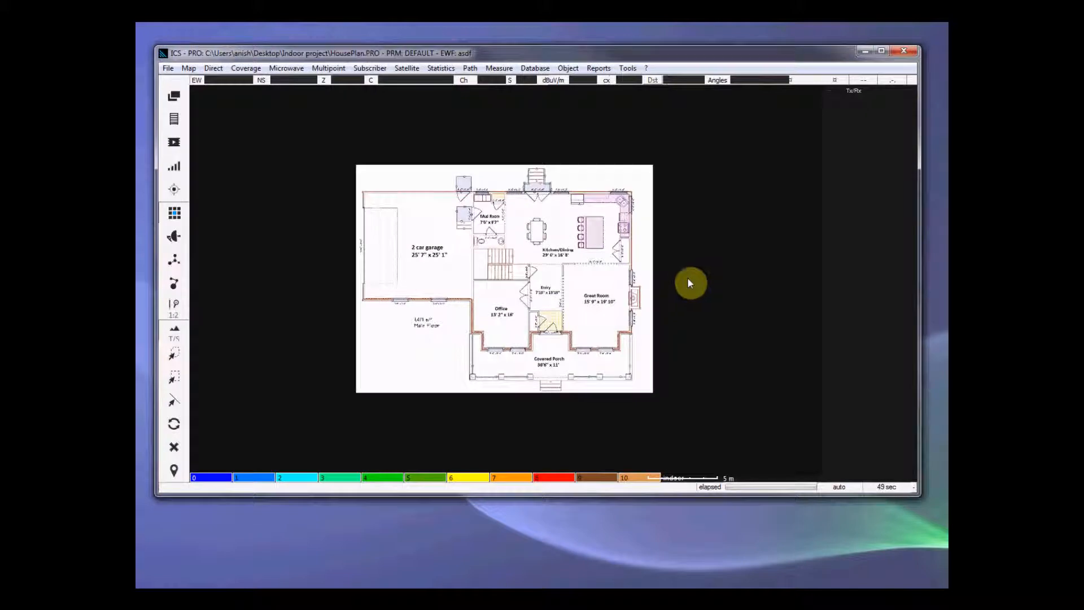
Step: Enlarge the map window and compare the DEM layer with the house plan image layer
left_click_drag(919, 495, 938, 570)
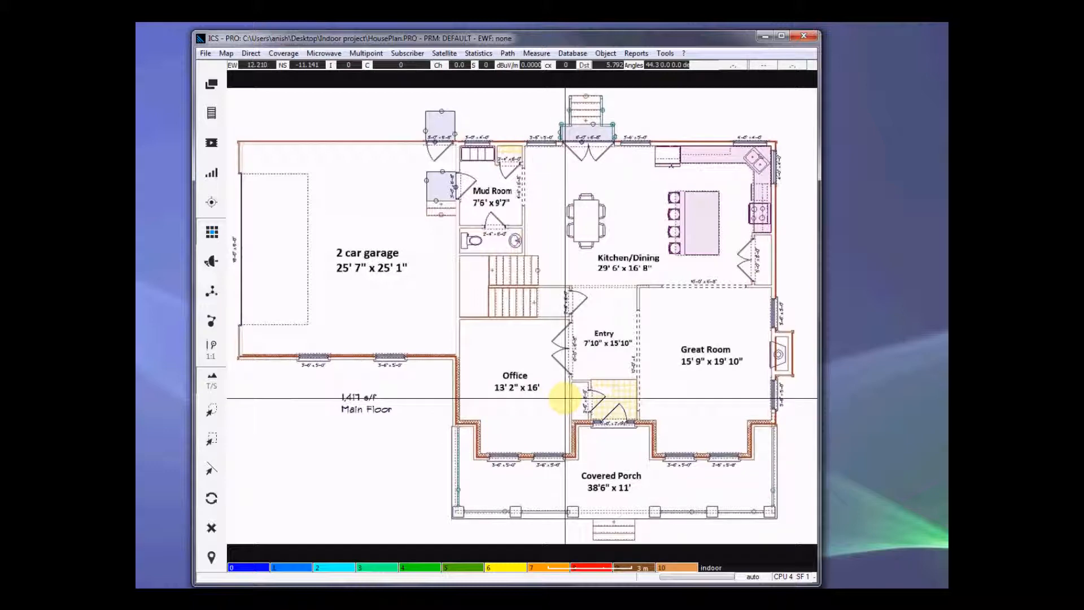
left_click(210, 85)
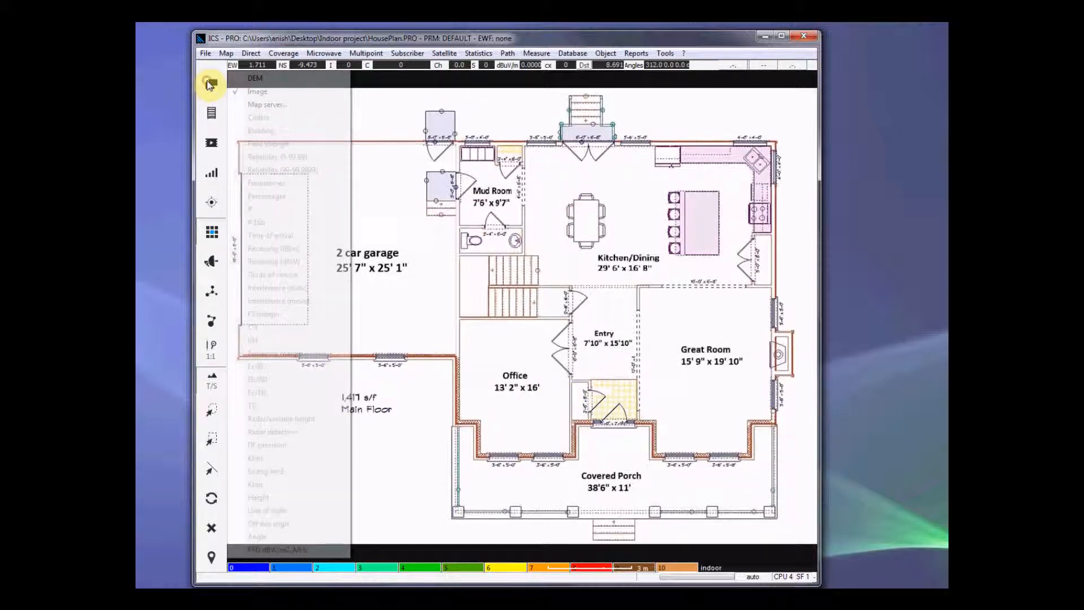
left_click(266, 88)
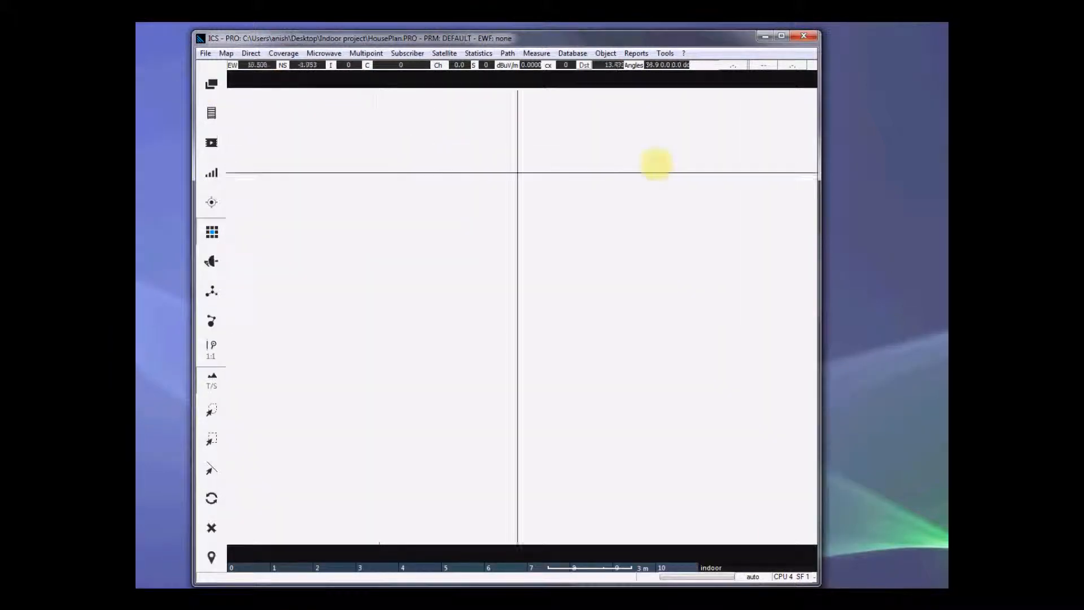
left_click(221, 106)
left_click(213, 90)
left_click(209, 88)
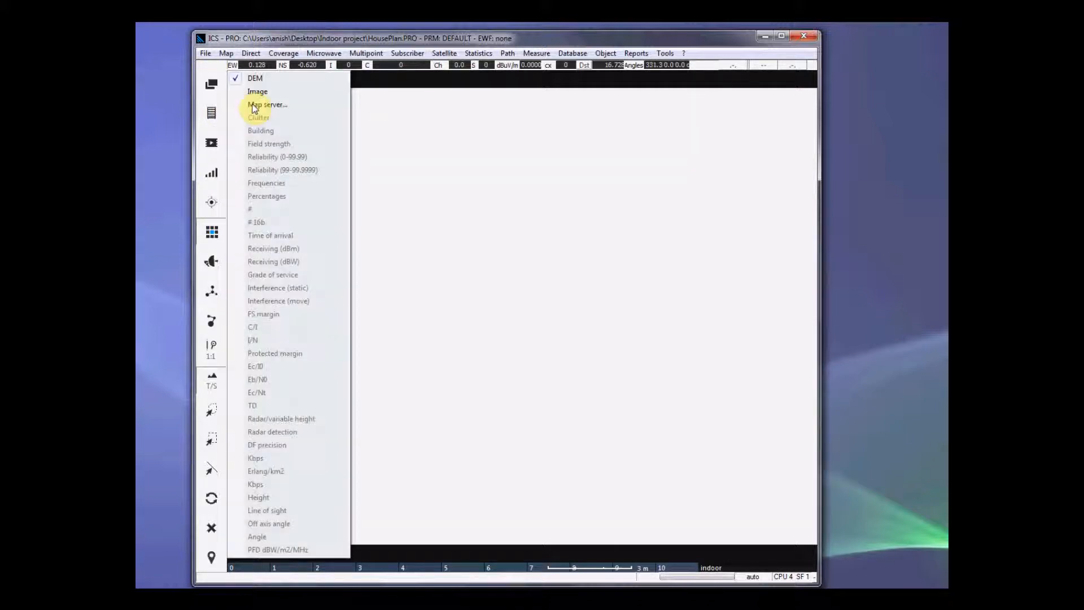
left_click(285, 92)
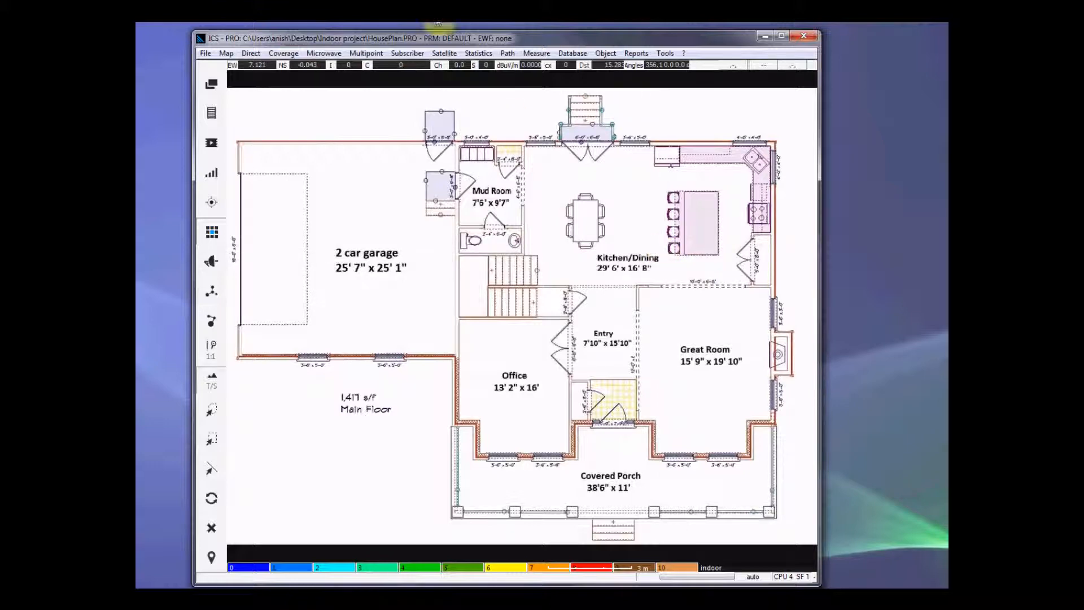
Step: Review the material codes and their attenuation values in the indoor parameters, from concrete through to other
left_click(664, 53)
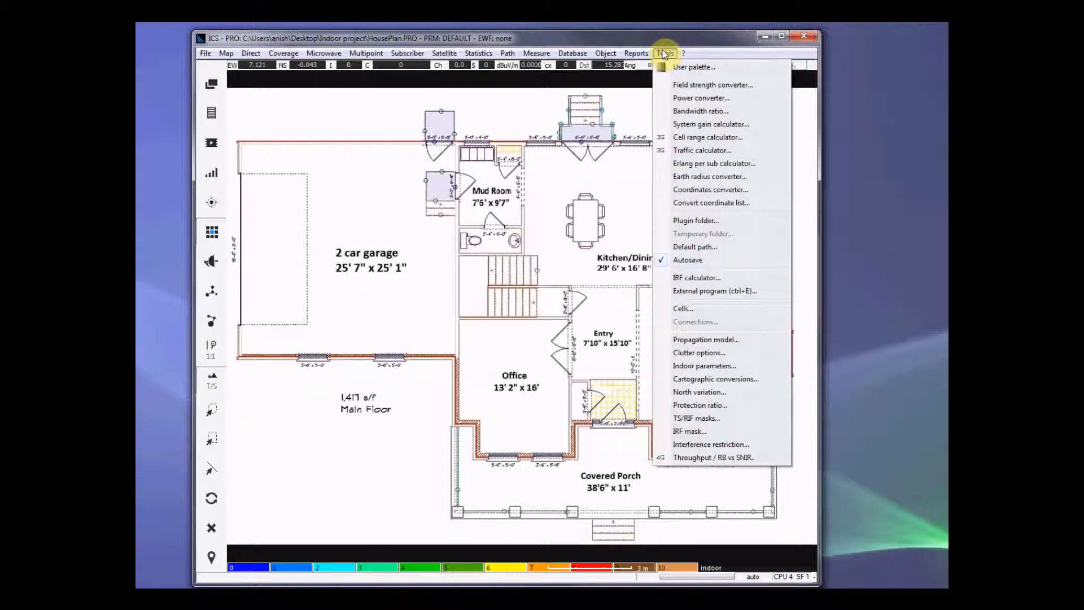
left_click(717, 366)
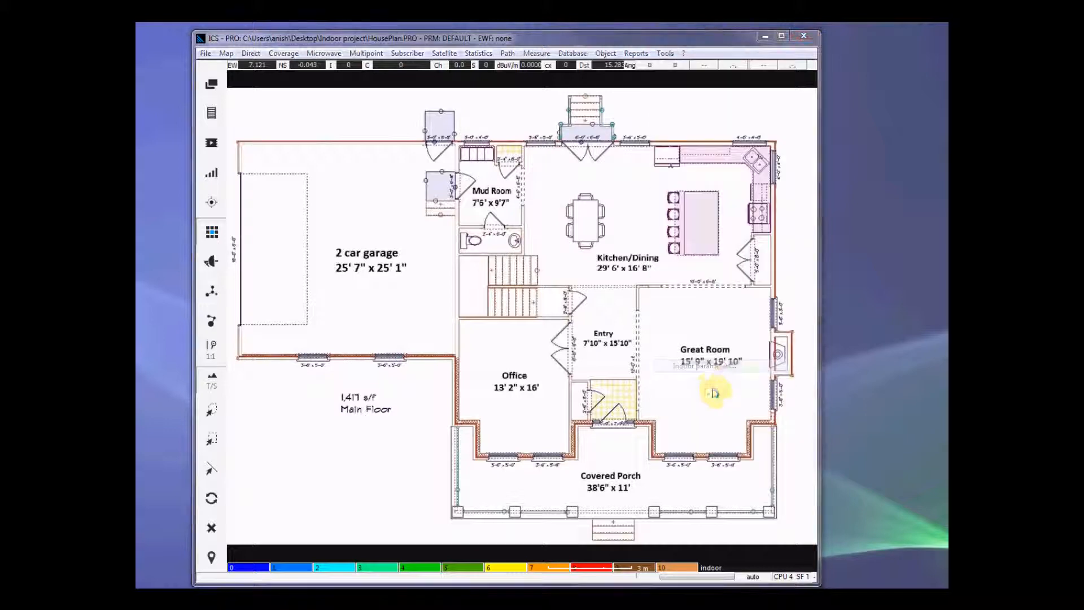
left_click_drag(562, 148, 474, 147)
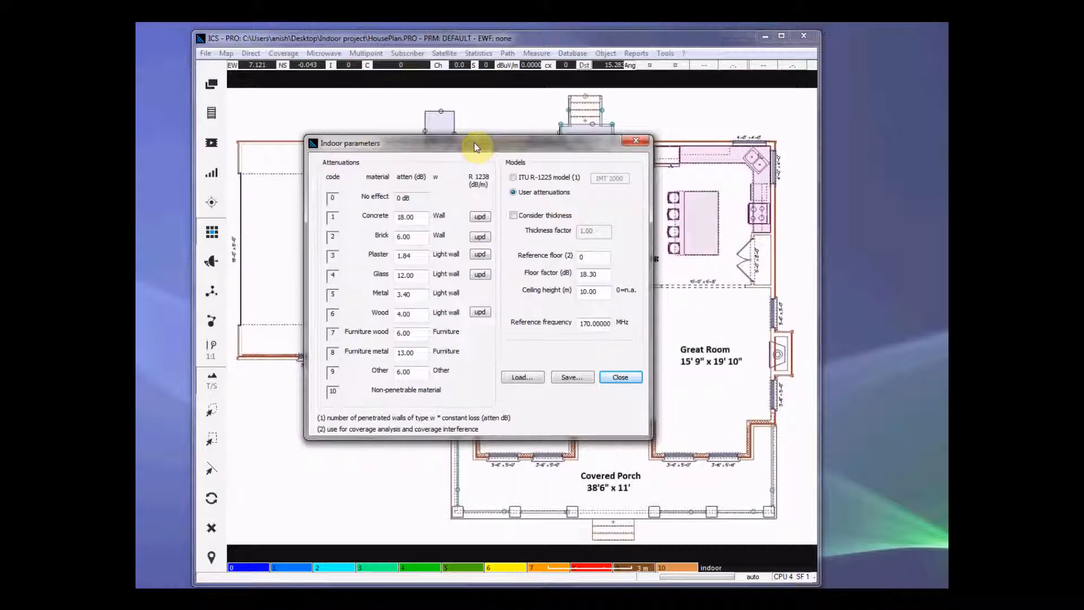
double_click(420, 218)
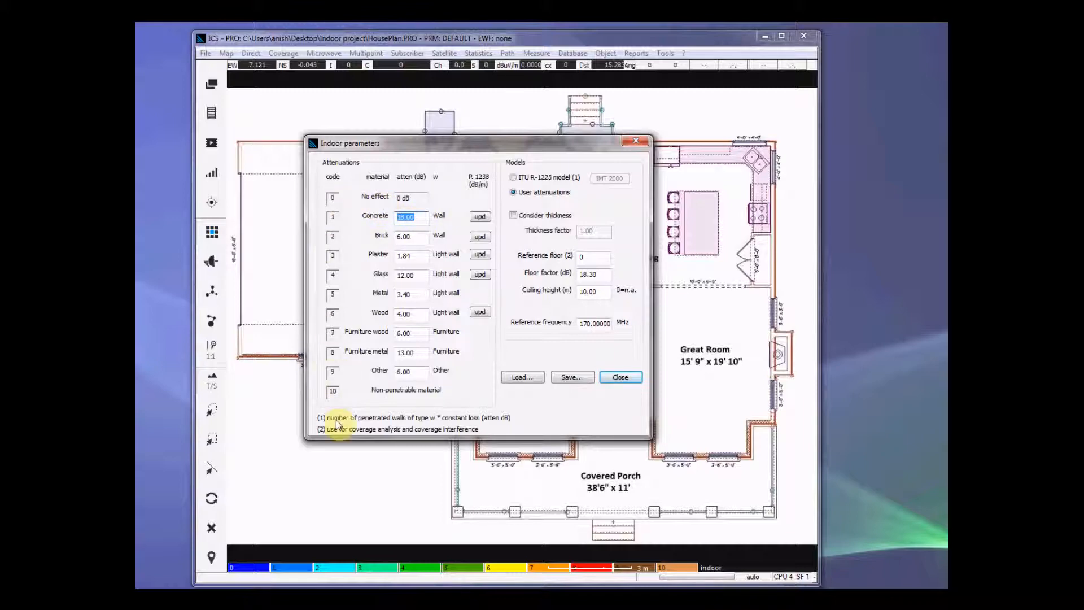
left_click_drag(422, 239, 381, 236)
left_click(425, 221)
left_click(418, 285)
left_click_drag(419, 310, 402, 310)
left_click(421, 381)
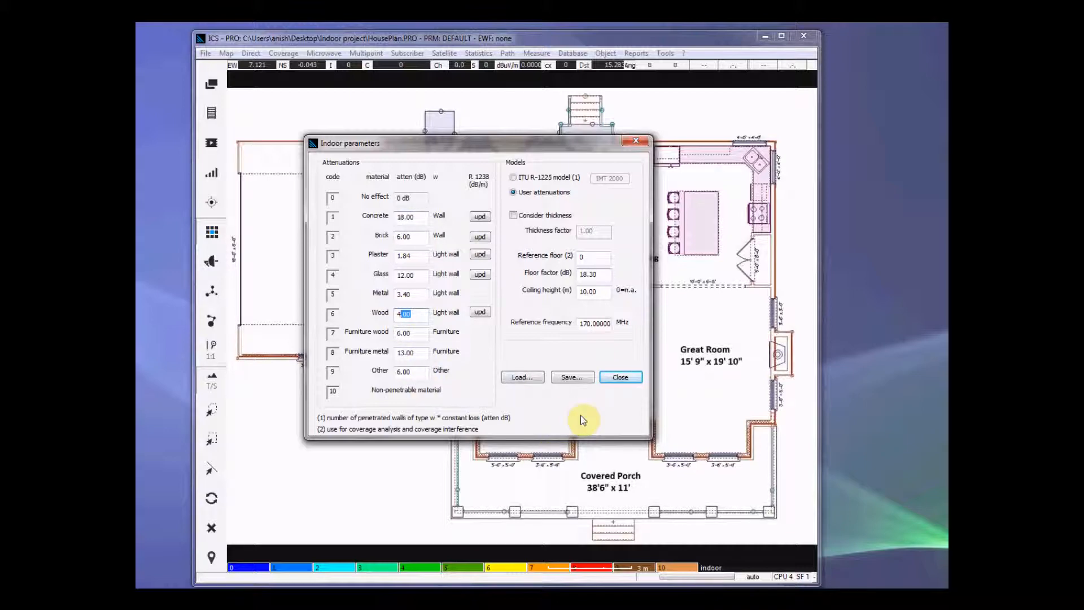
left_click(415, 218)
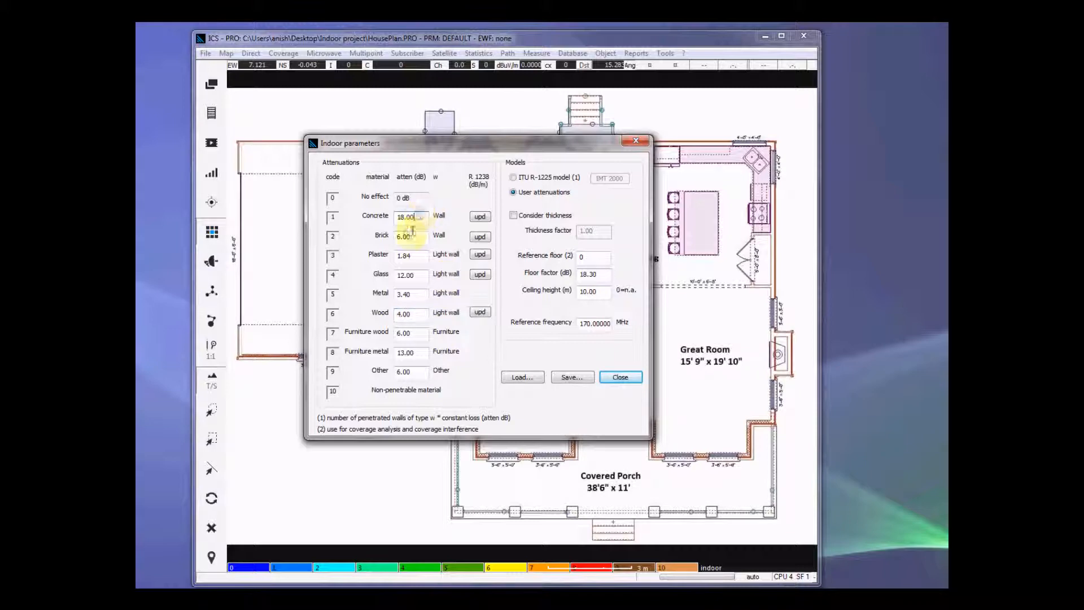
double_click(415, 374)
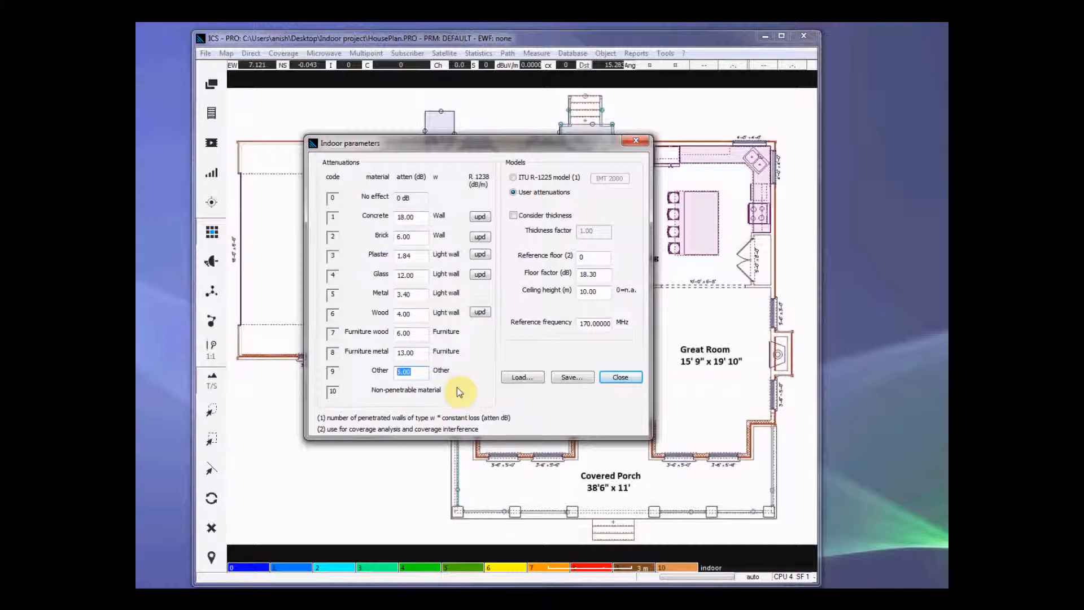
left_click(424, 275)
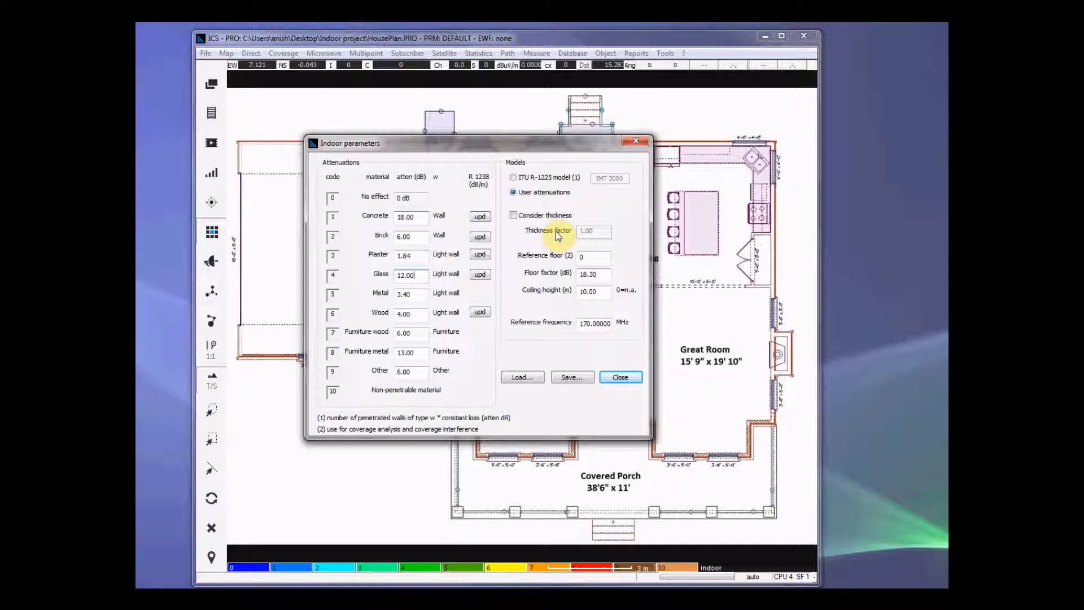
left_click(621, 377)
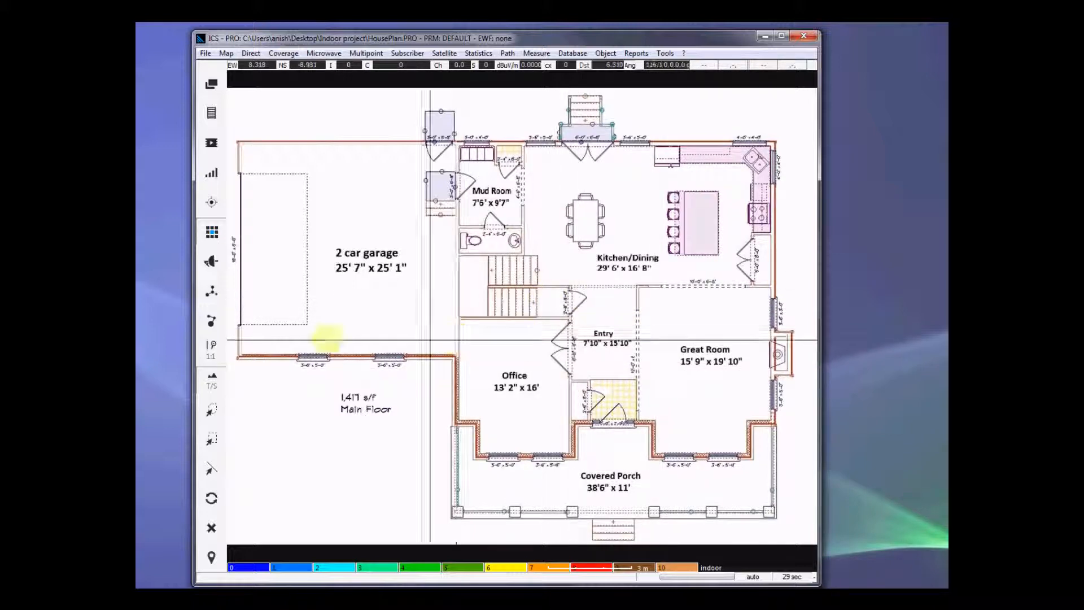
left_click(212, 409)
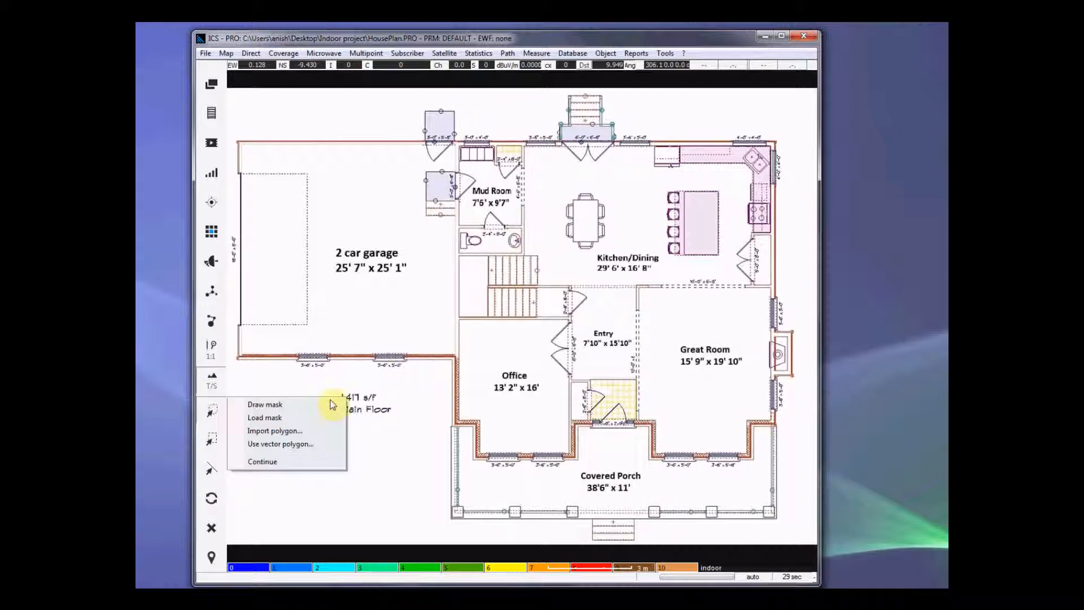
left_click(308, 405)
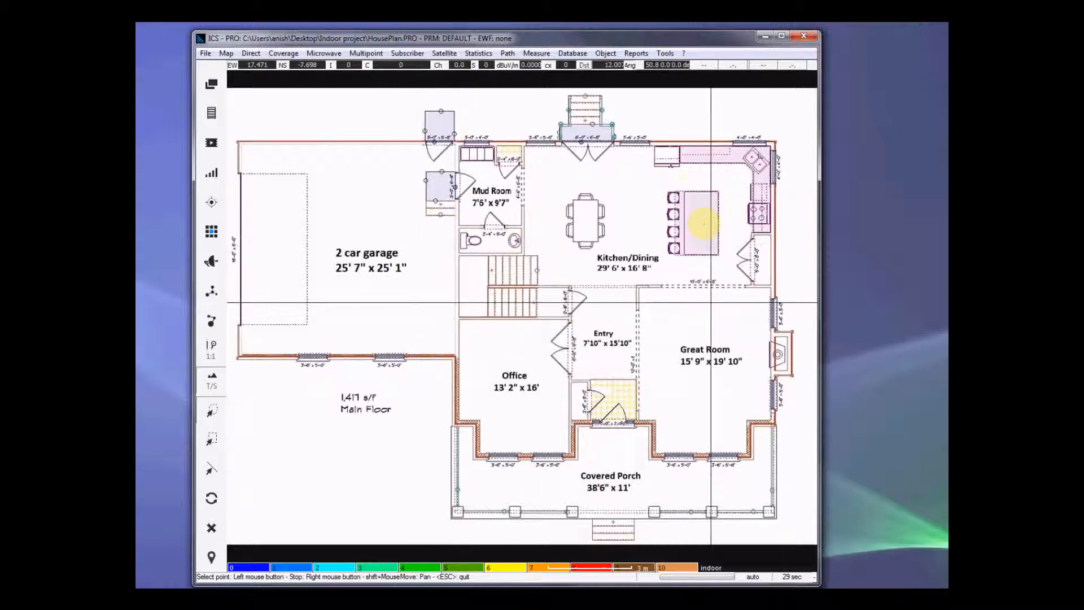
right_click(687, 188)
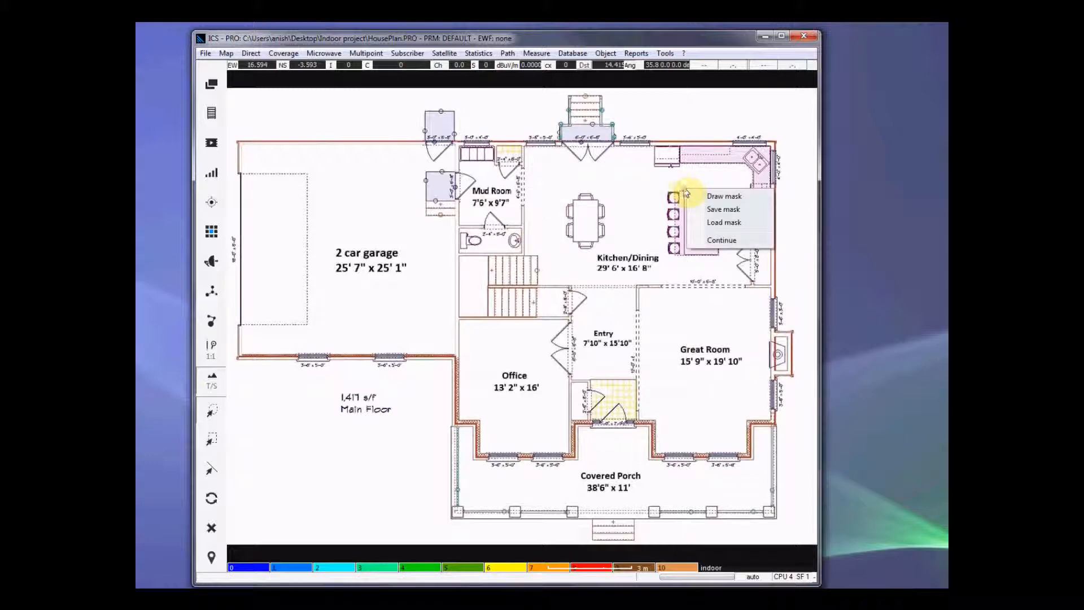
key("Escape")
Step: Look up the indoor material code for wood in the indoor parameters
left_click(665, 53)
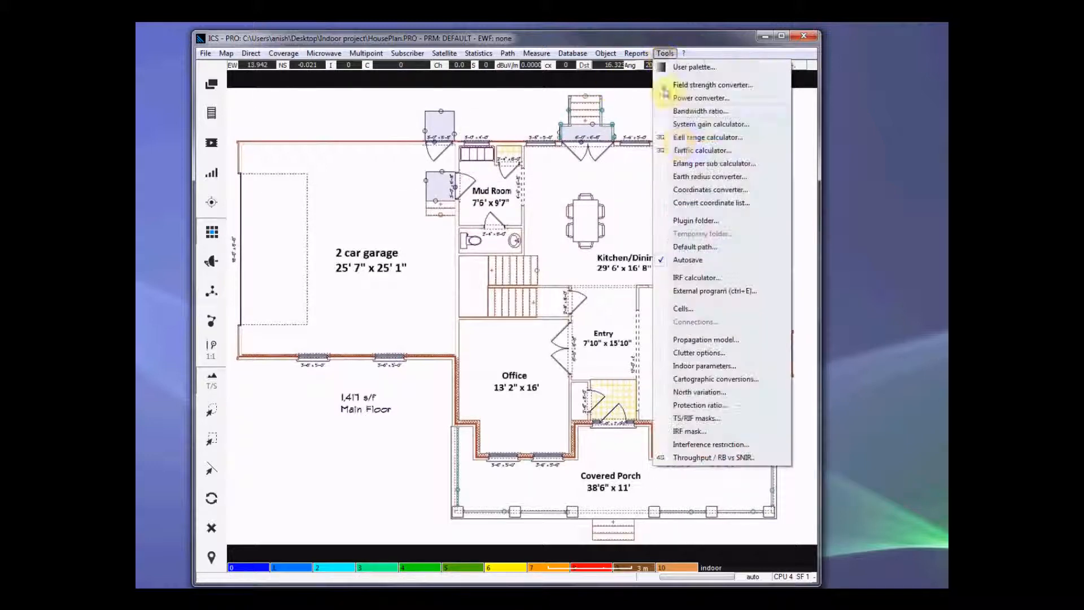
left_click(704, 366)
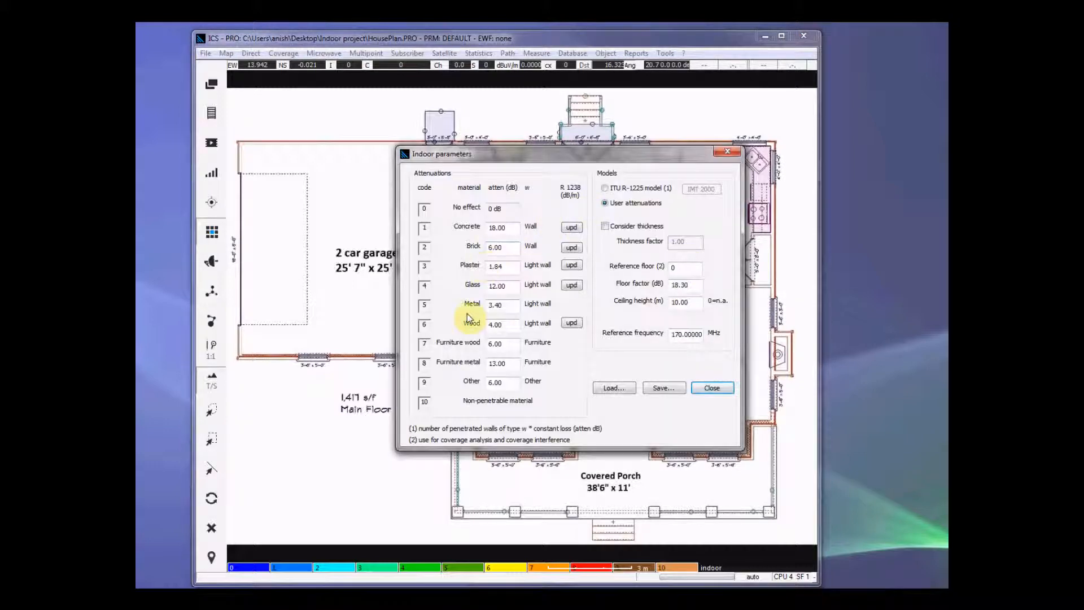
left_click_drag(513, 324, 425, 323)
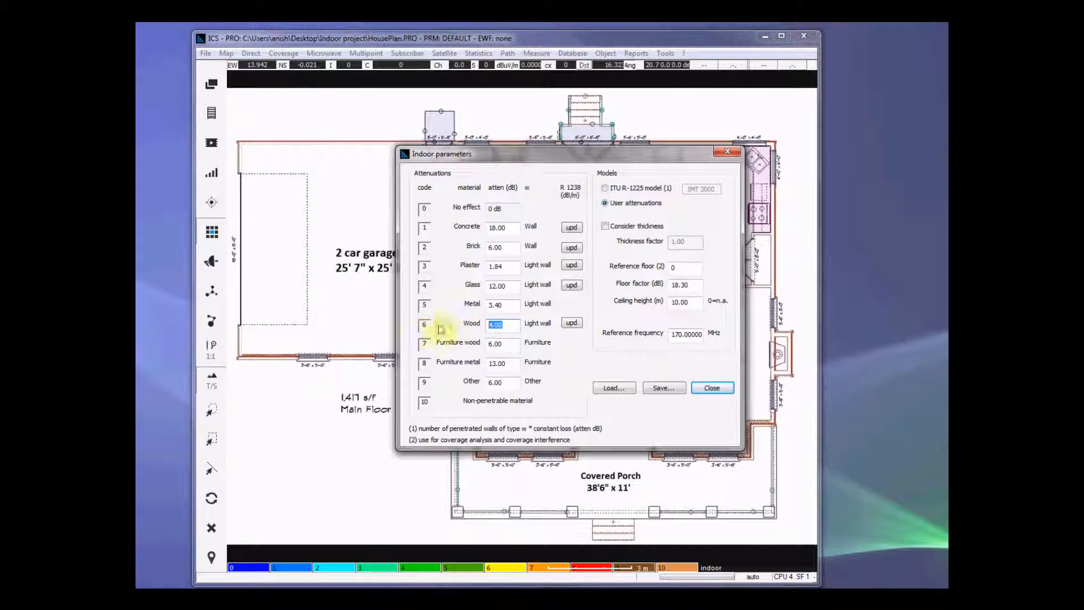
left_click(713, 388)
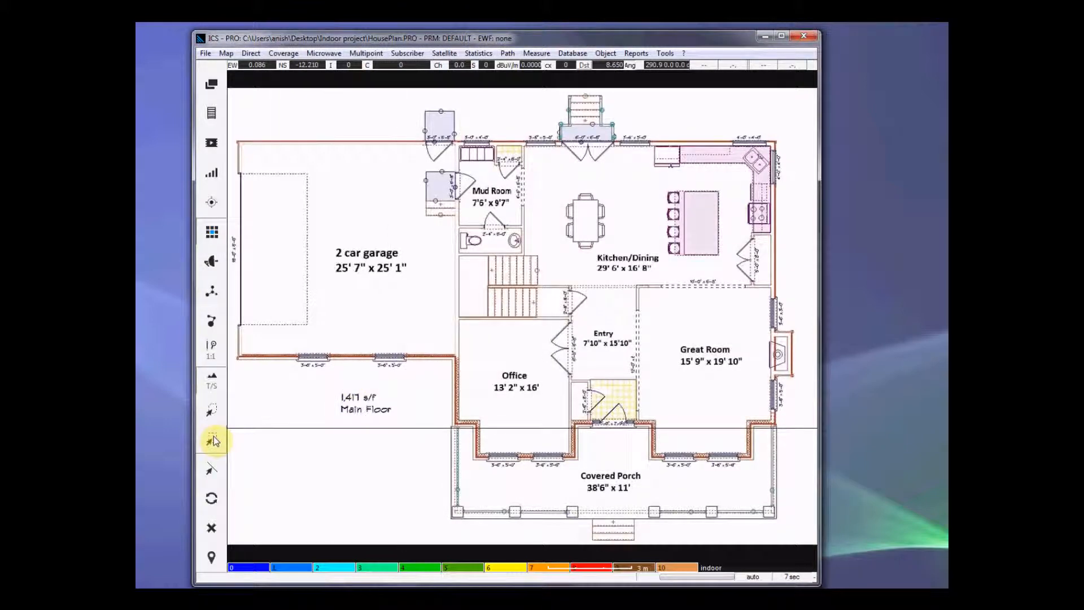
Step: Draw a rectangular polygon mask around the kitchen island in the Kitchen/Dining area
left_click(213, 410)
left_click(281, 404)
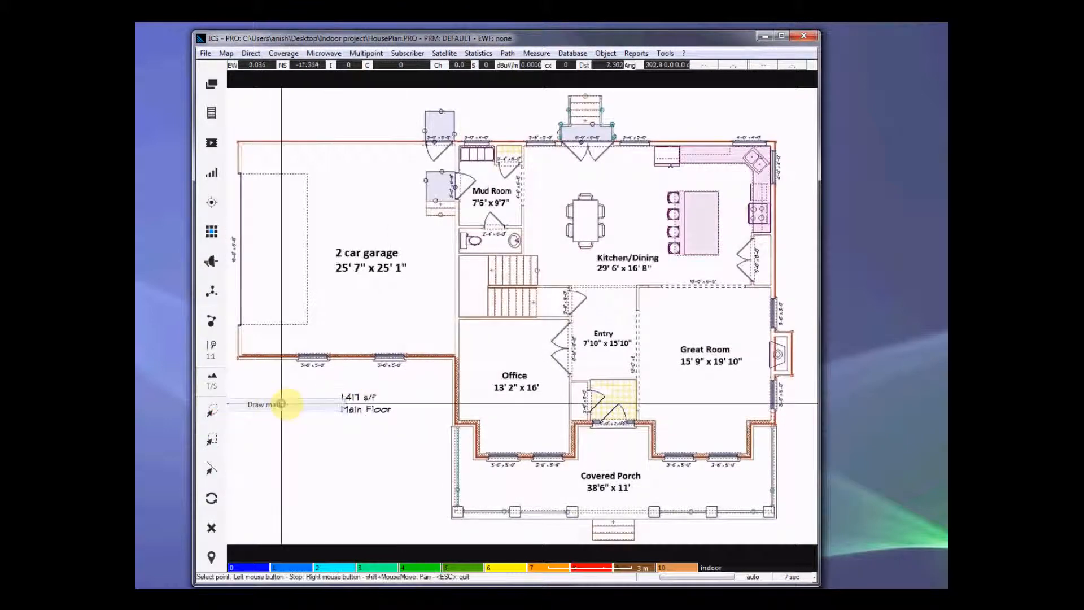
left_click(685, 192)
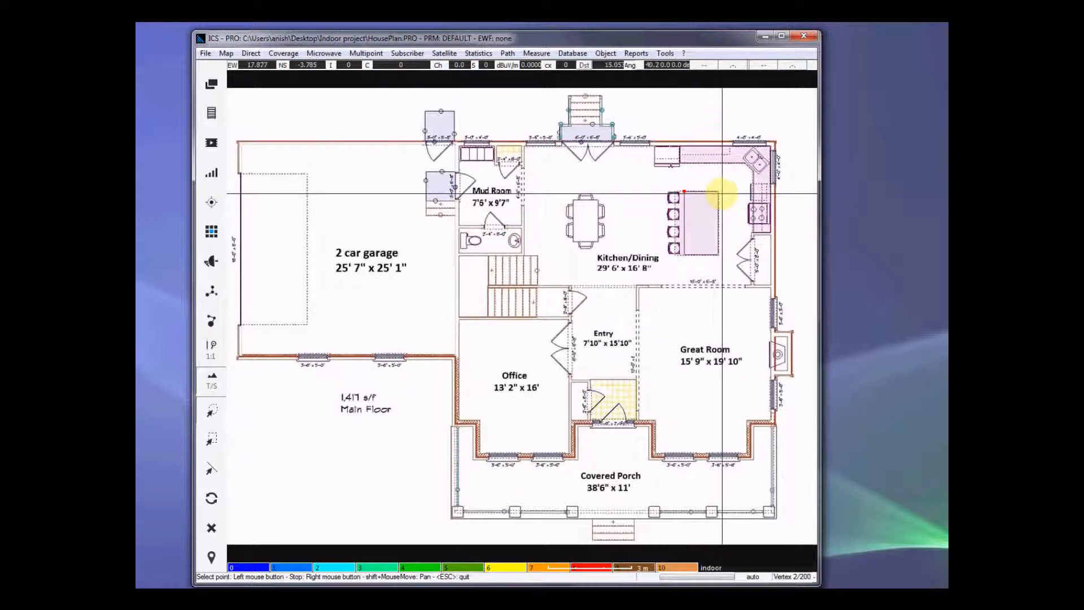
left_click(718, 192)
left_click(716, 252)
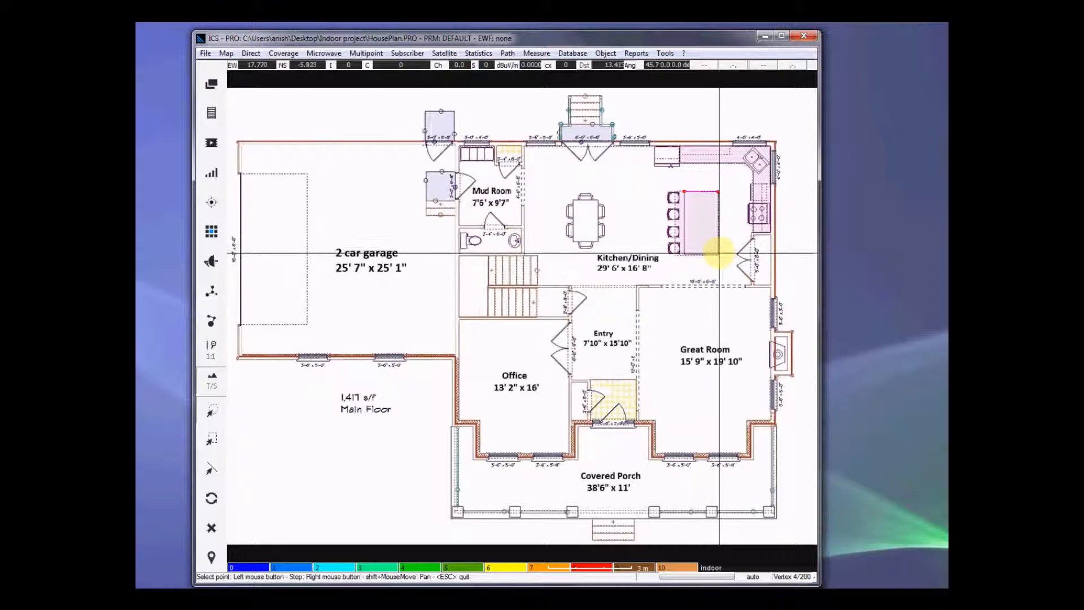
right_click(718, 254)
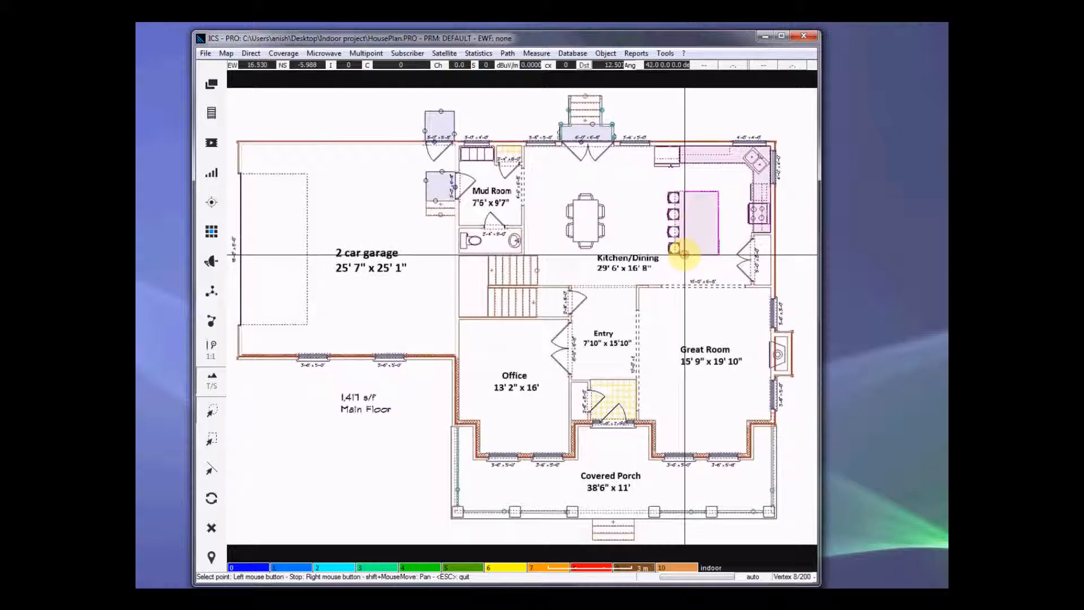
right_click(687, 191)
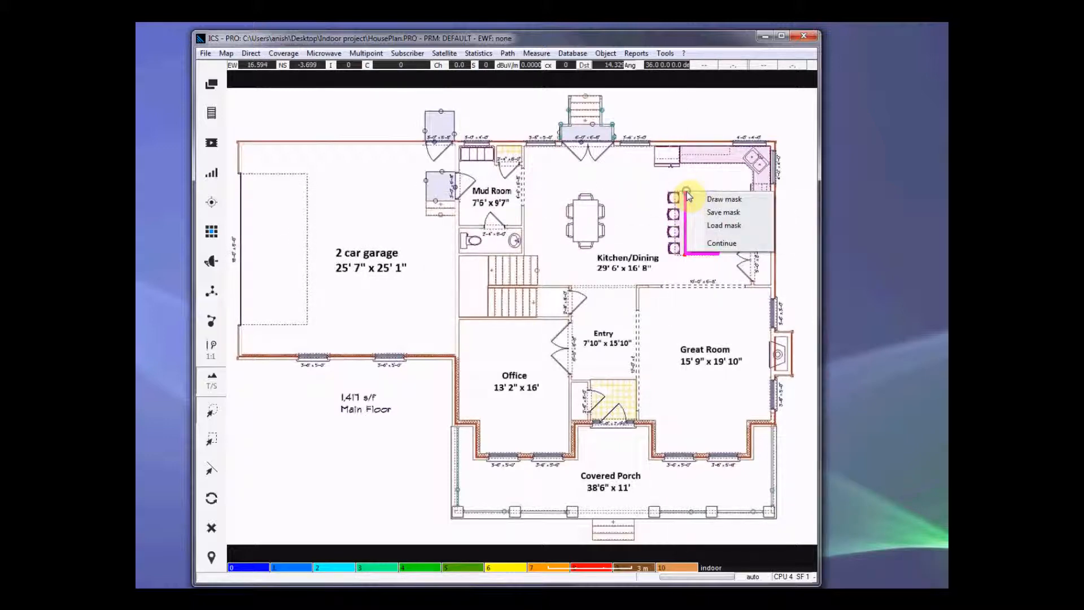
Step: Assign a new DTM/indoor code of 6 to the kitchen island polygon, applied inside it (0)
left_click(720, 243)
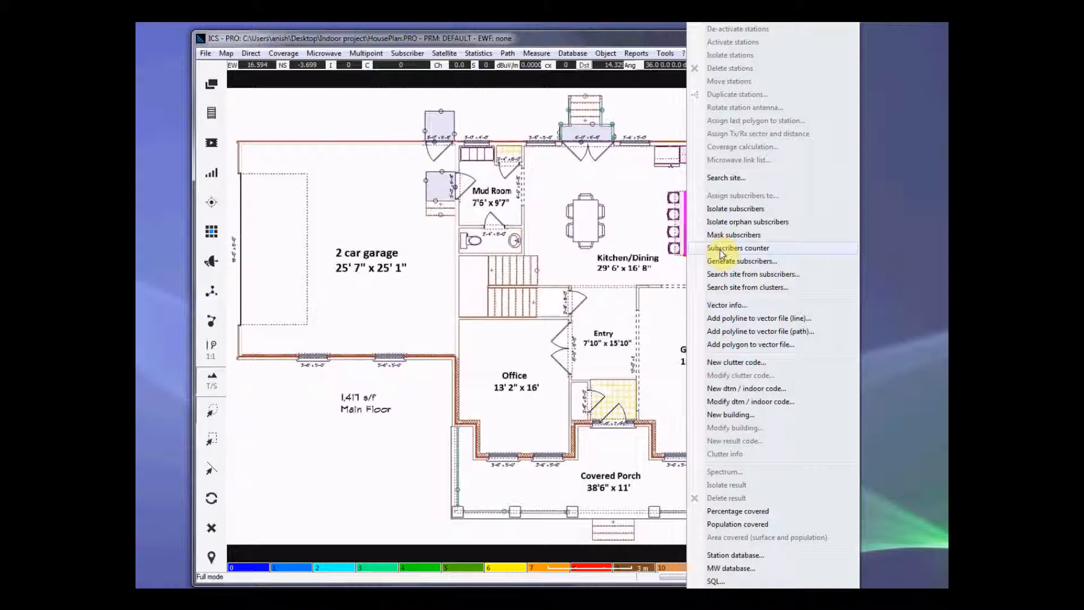
left_click(738, 389)
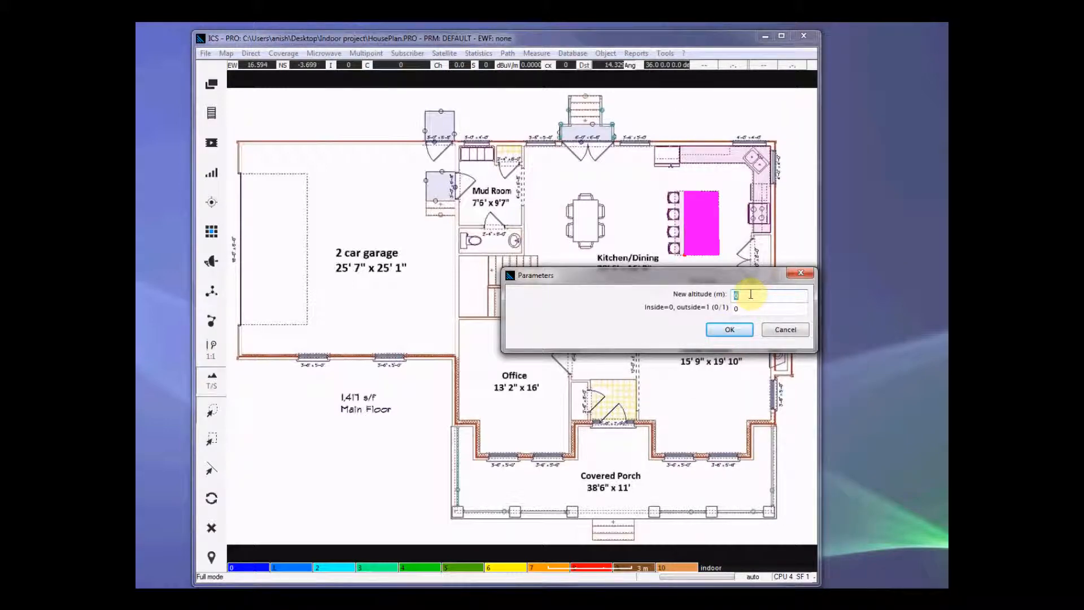
left_click_drag(745, 296, 703, 298)
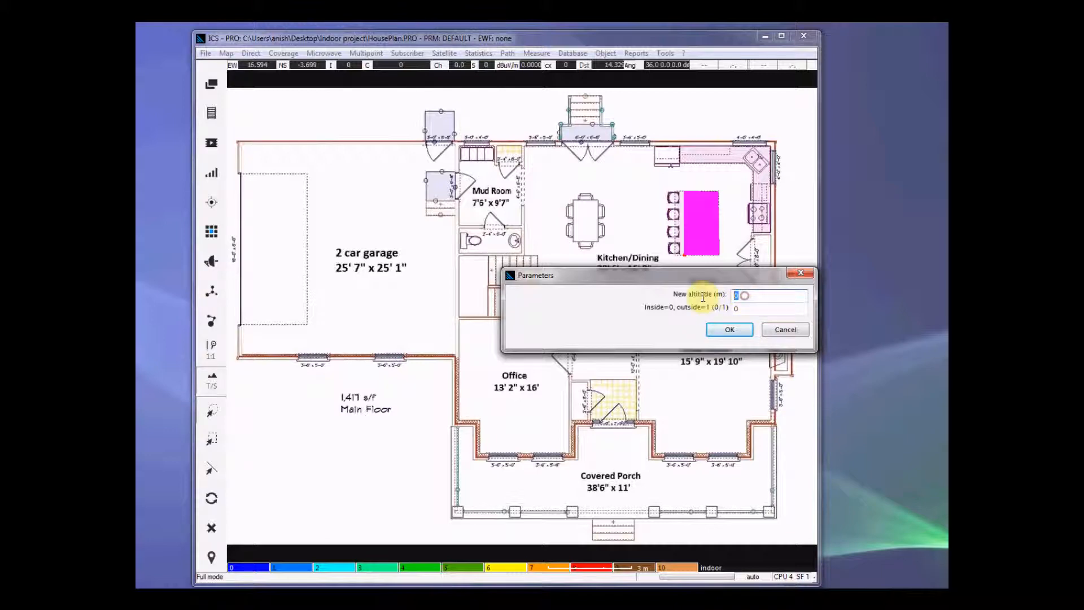
type("6")
left_click(750, 308)
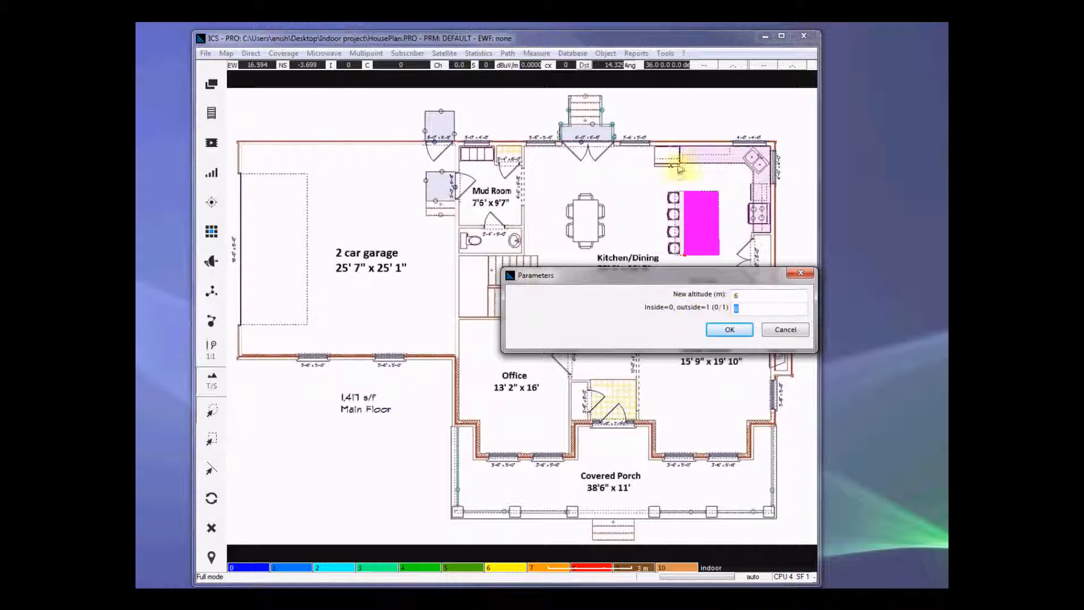
left_click(728, 330)
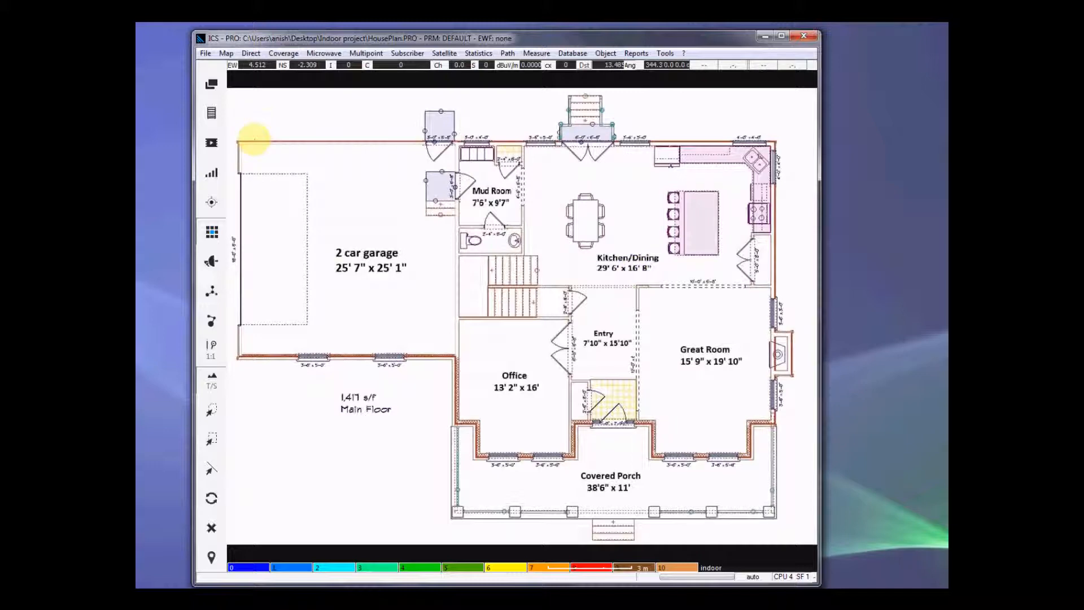
Step: Compare the coded kitchen island on the DEM layer with the house plan image, finishing on the image
left_click(213, 84)
left_click(254, 86)
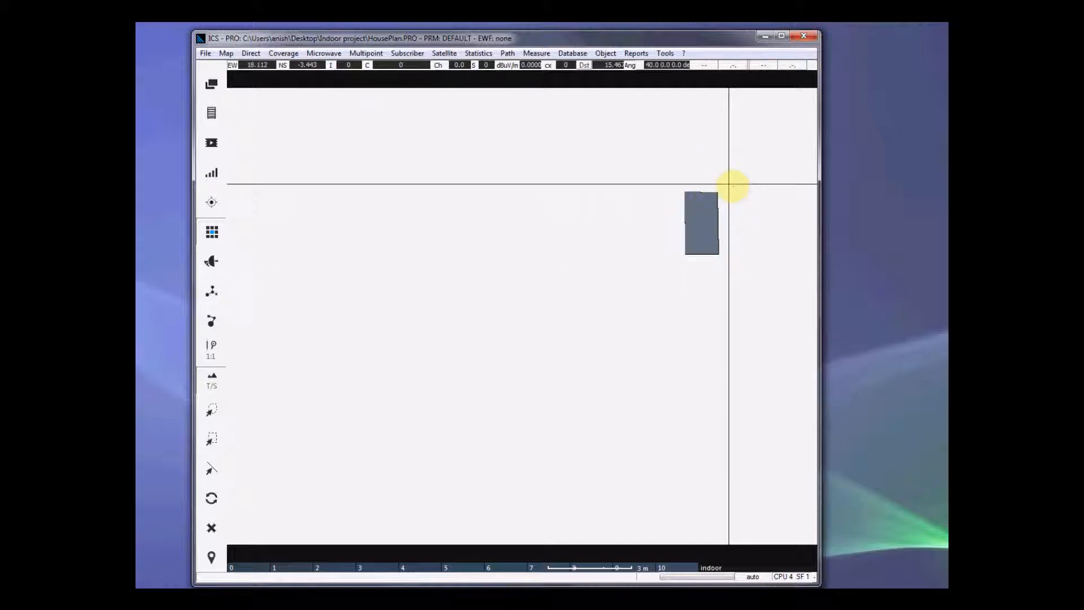
left_click(212, 83)
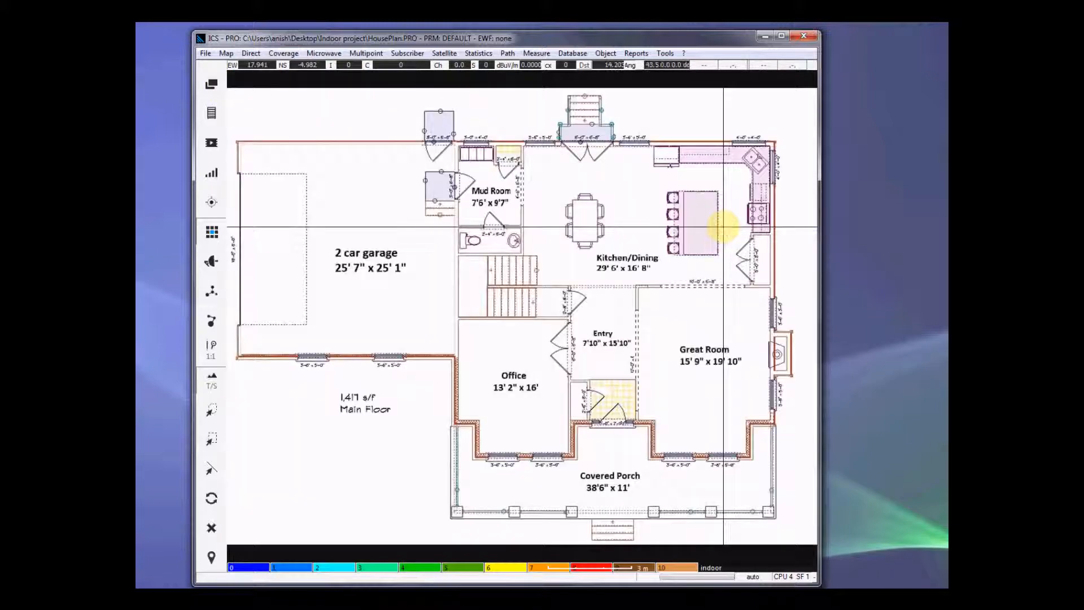
left_click(212, 83)
left_click(255, 78)
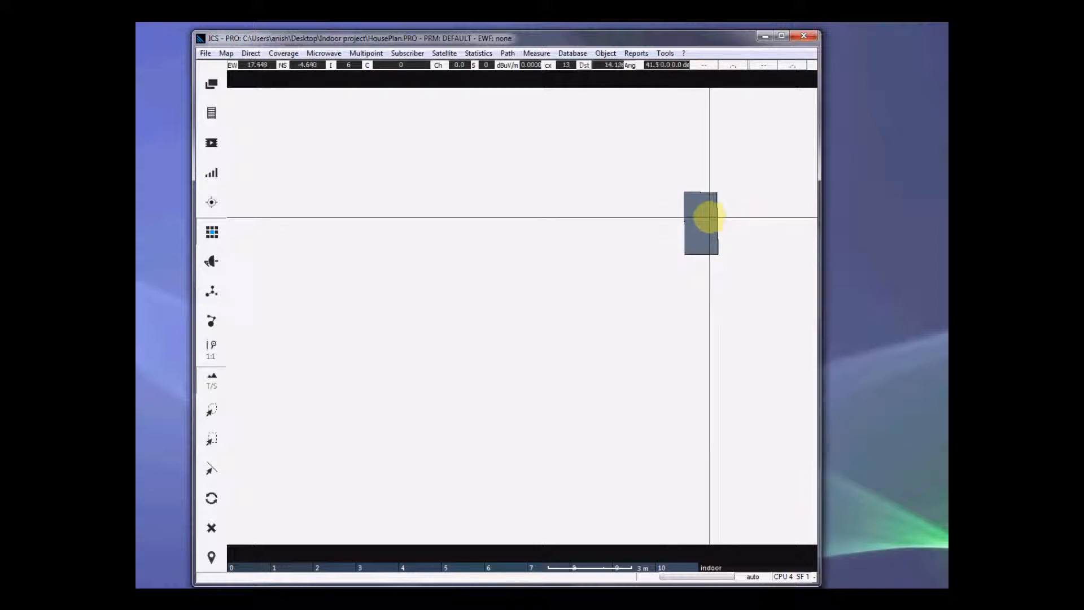
left_click(212, 84)
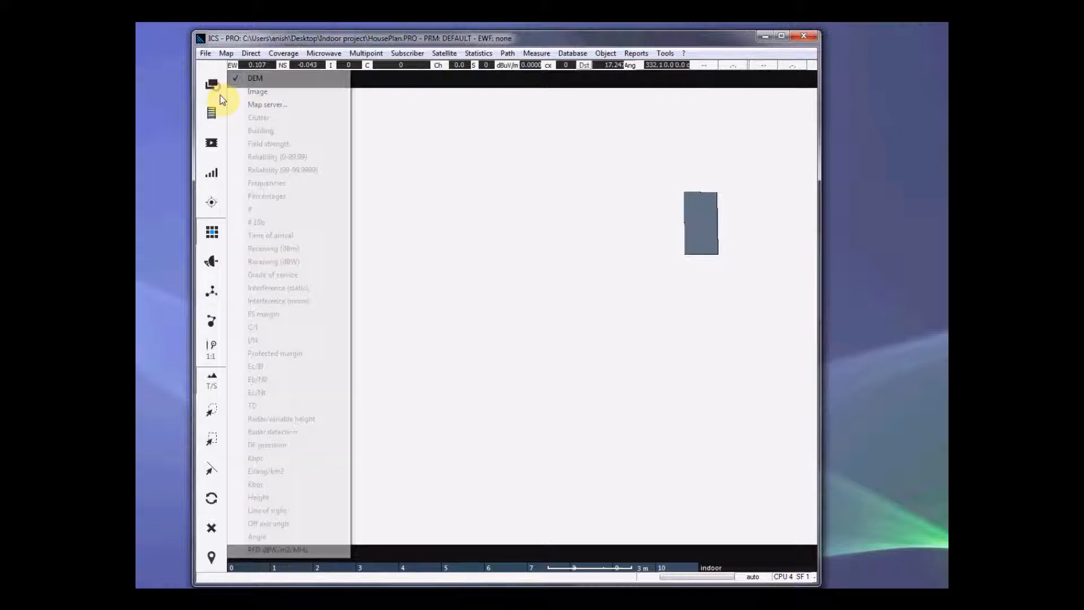
left_click(272, 94)
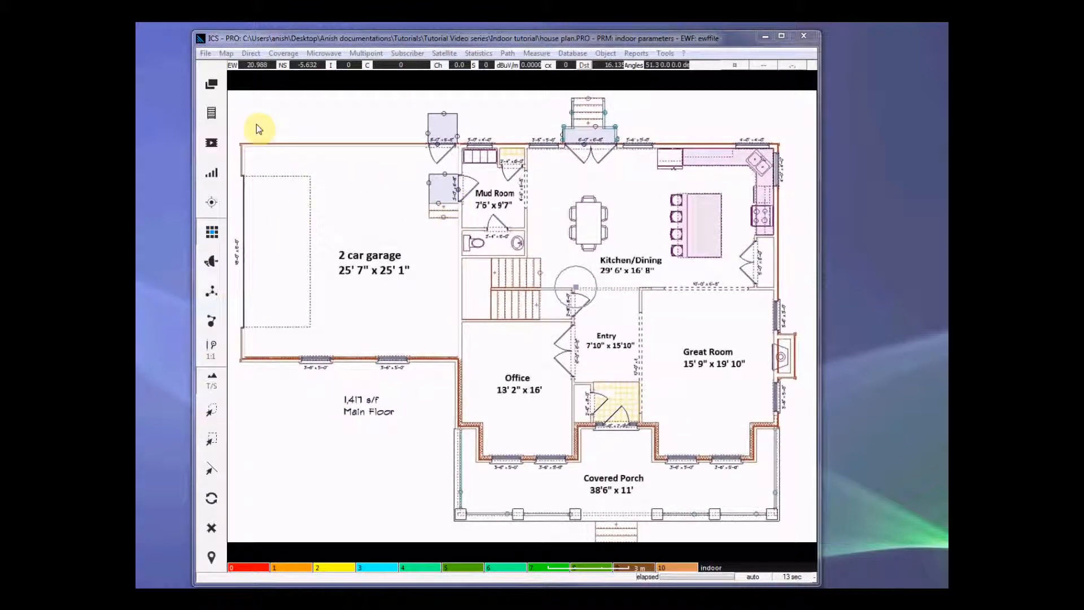
Step: Display the DEM layer of the completed house plan project and examine its coded walls across the whole floor
left_click(212, 85)
left_click(257, 90)
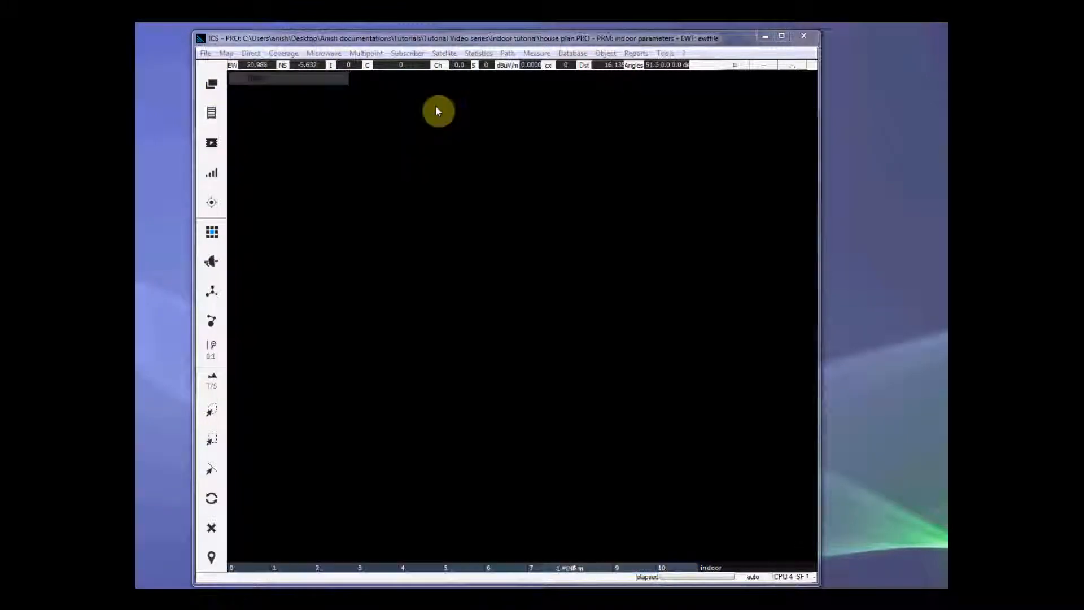
left_click(423, 183)
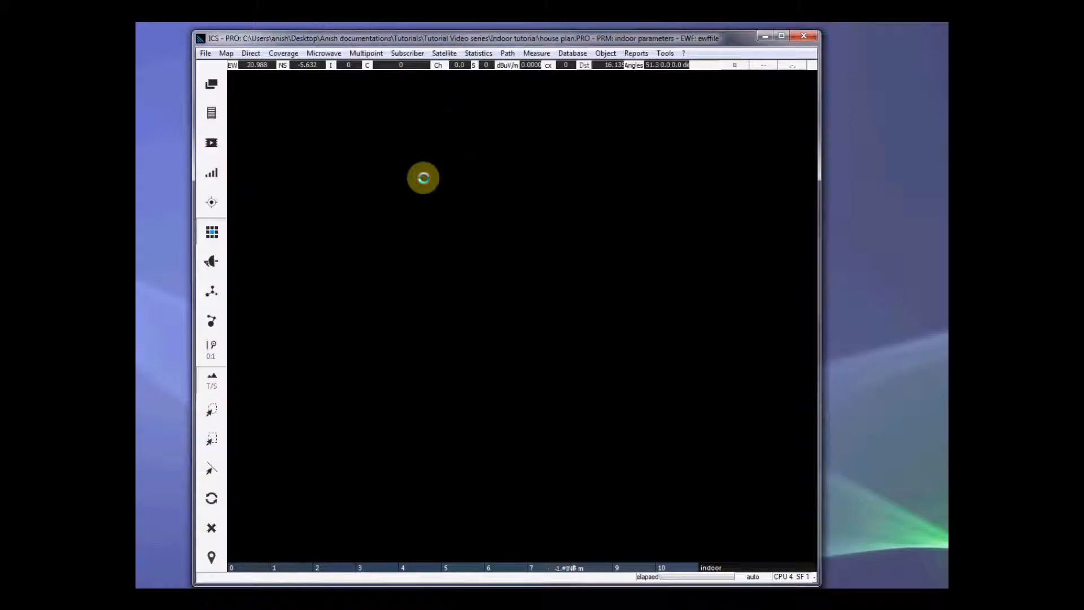
scroll(524, 284, "up", 4)
scroll(524, 284, "down", 1)
scroll(525, 285, "up", 1)
scroll(525, 288, "down", 1)
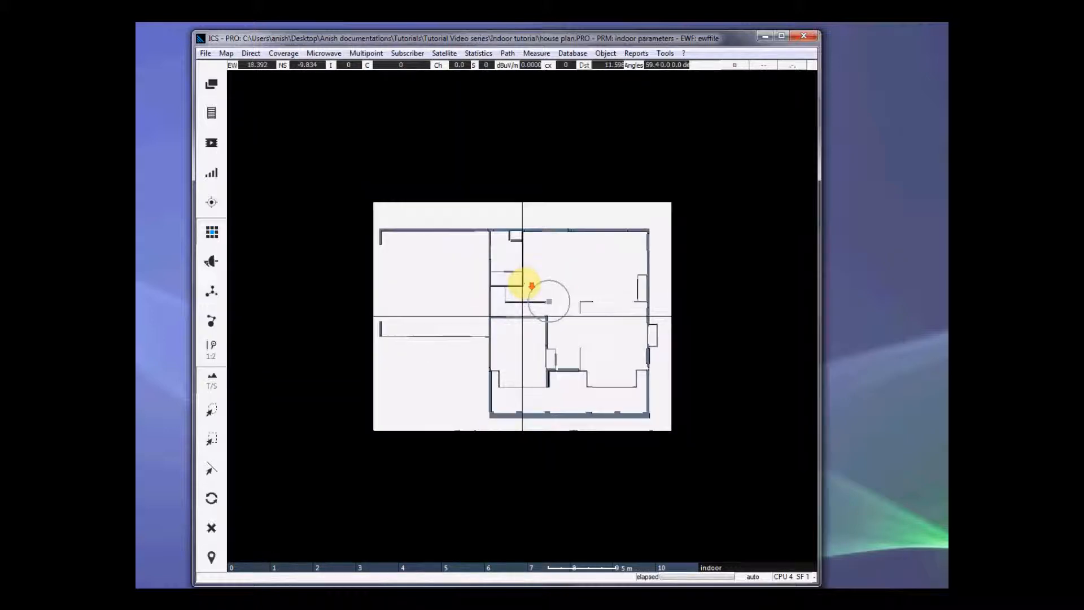
scroll(524, 288, "up", 1)
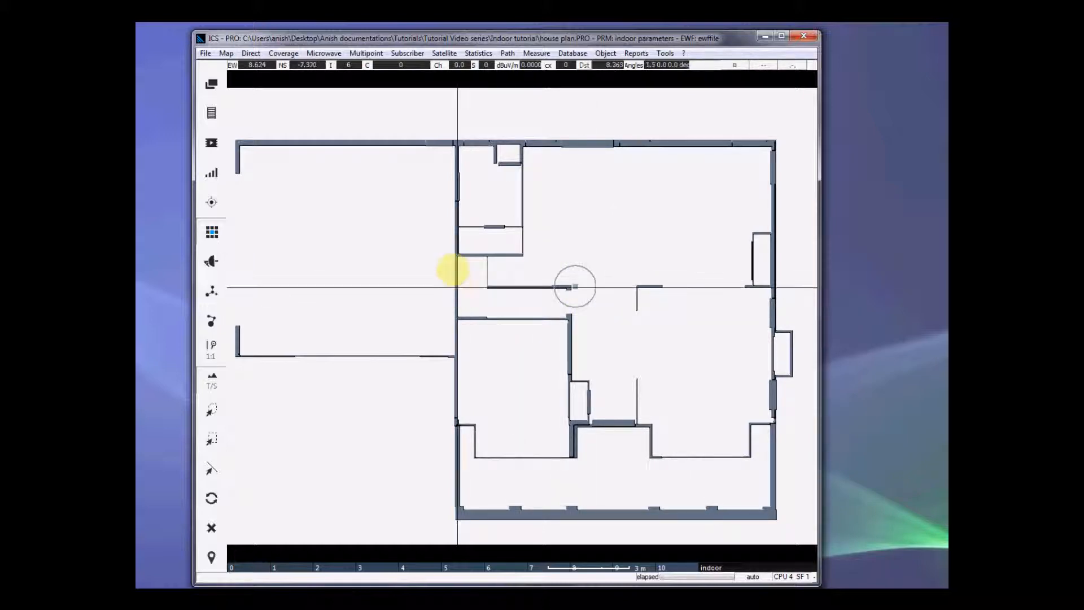
Step: Try to save the separations layer as a DTM/DEM file named House plan with the .idr extension
left_click(206, 53)
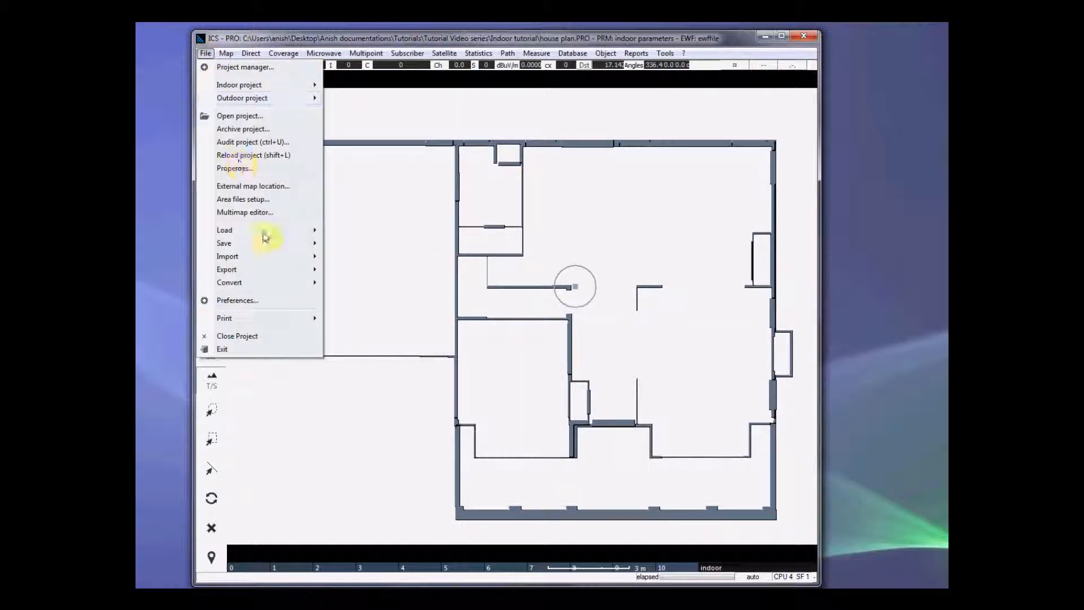
mouse_move(257, 240)
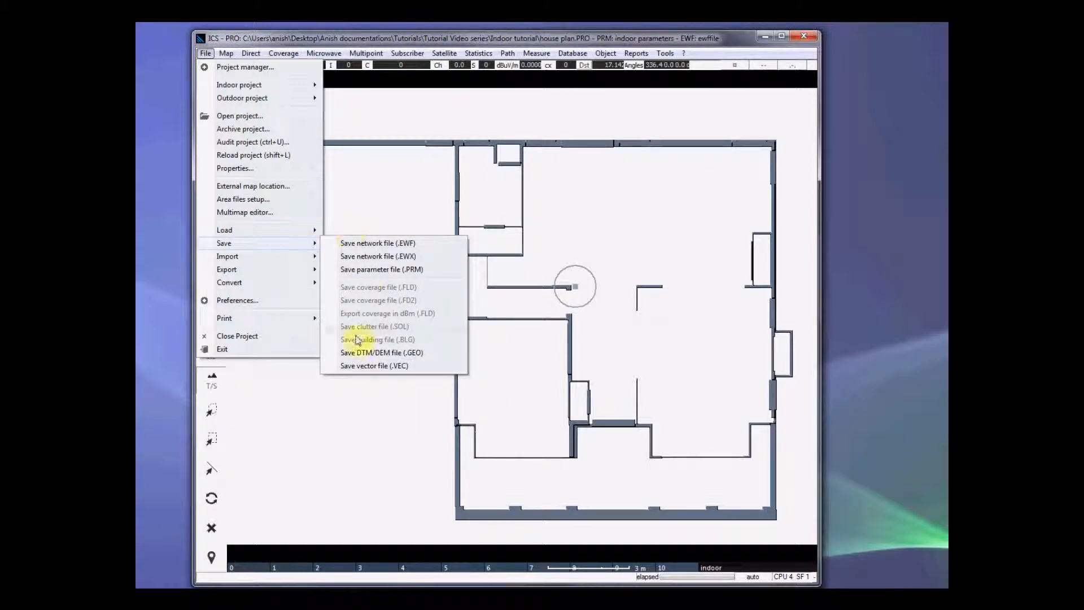
left_click(410, 353)
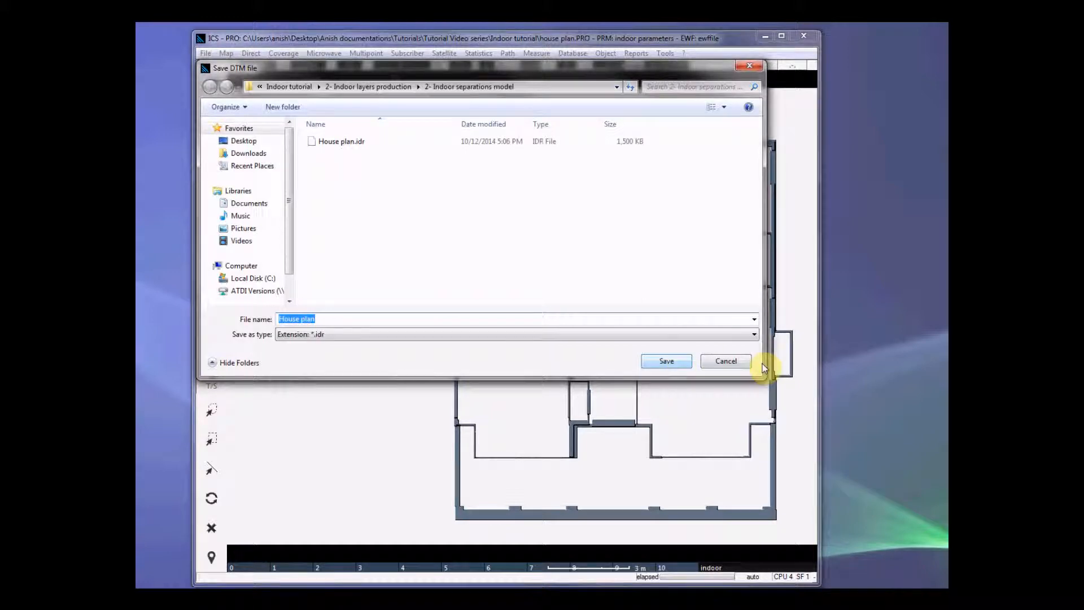
left_click(734, 360)
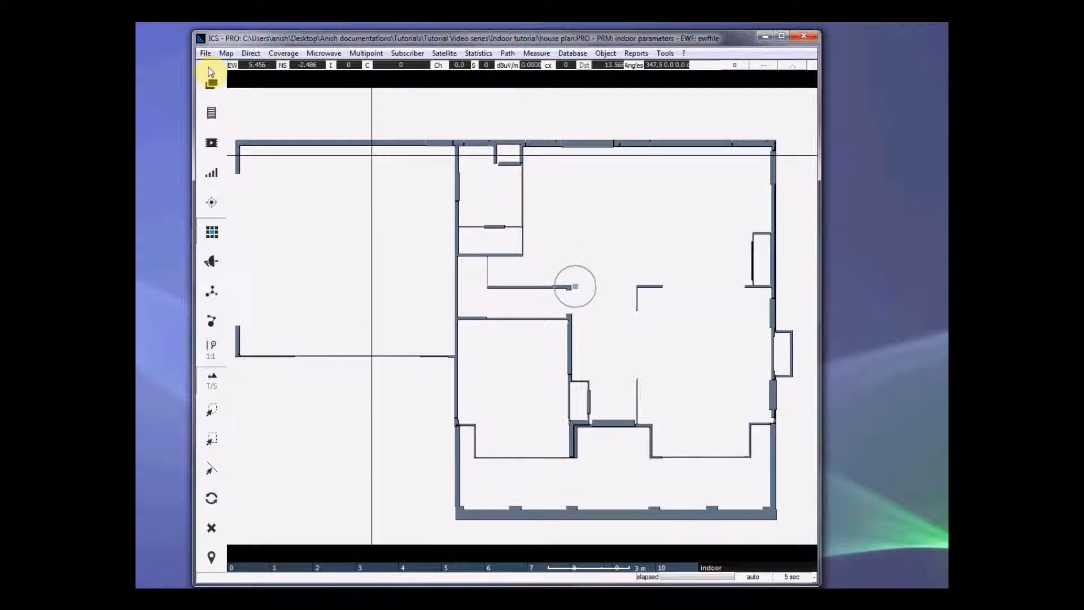
Step: Display the house plan image in place of the DEM layer
left_click(212, 86)
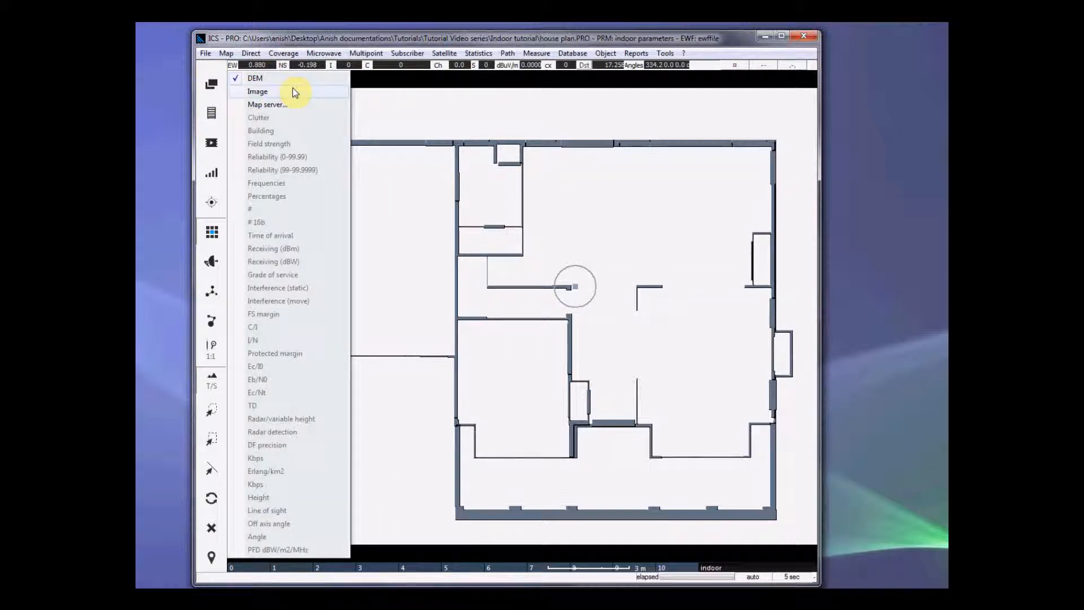
left_click(341, 92)
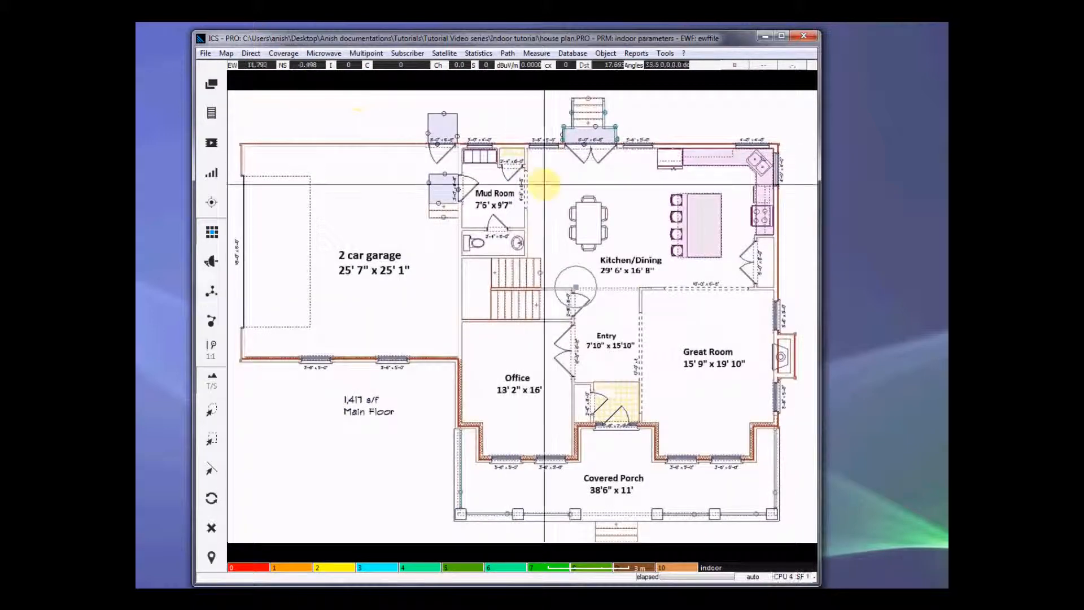